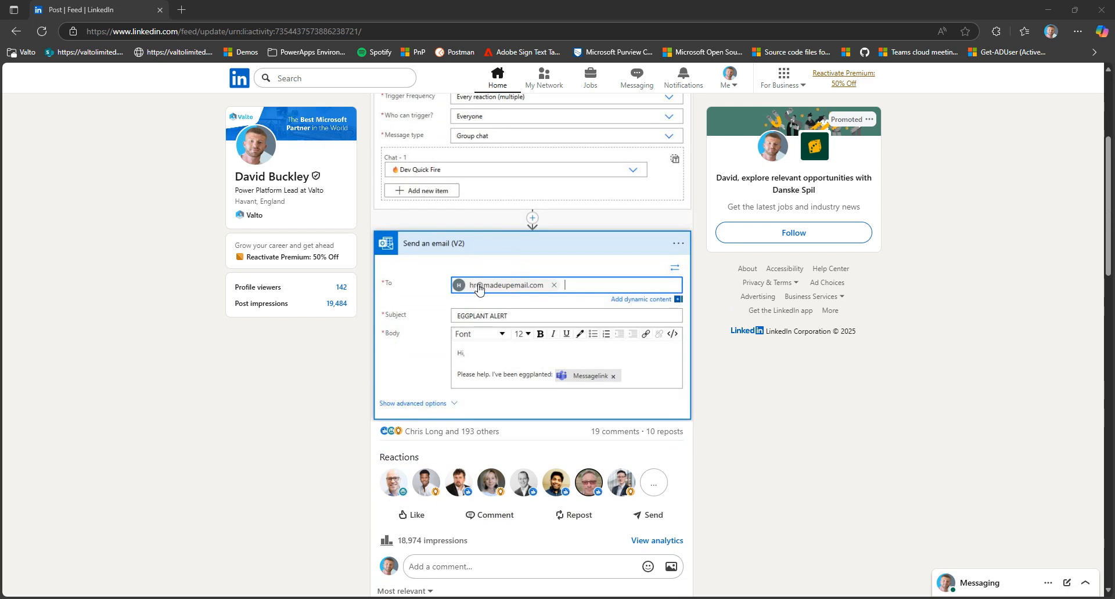
Step: Read through the LinkedIn post about the Power Automate chat reaction trigger, including its trigger and email action settings
scroll(487, 291, "up", 4)
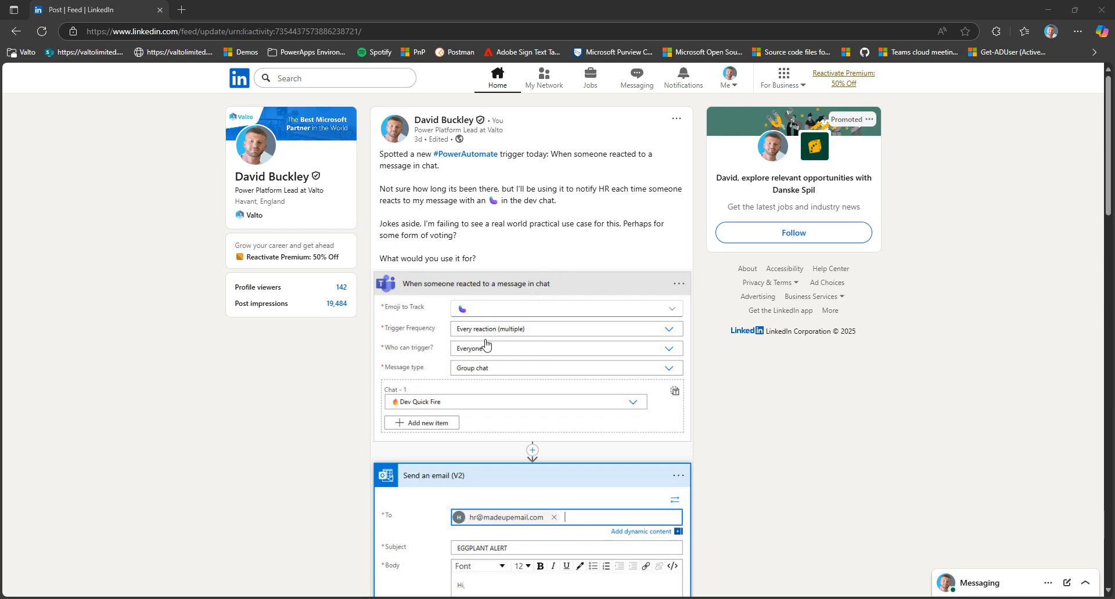
scroll(479, 279, "down", 1)
scroll(475, 269, "down", 2)
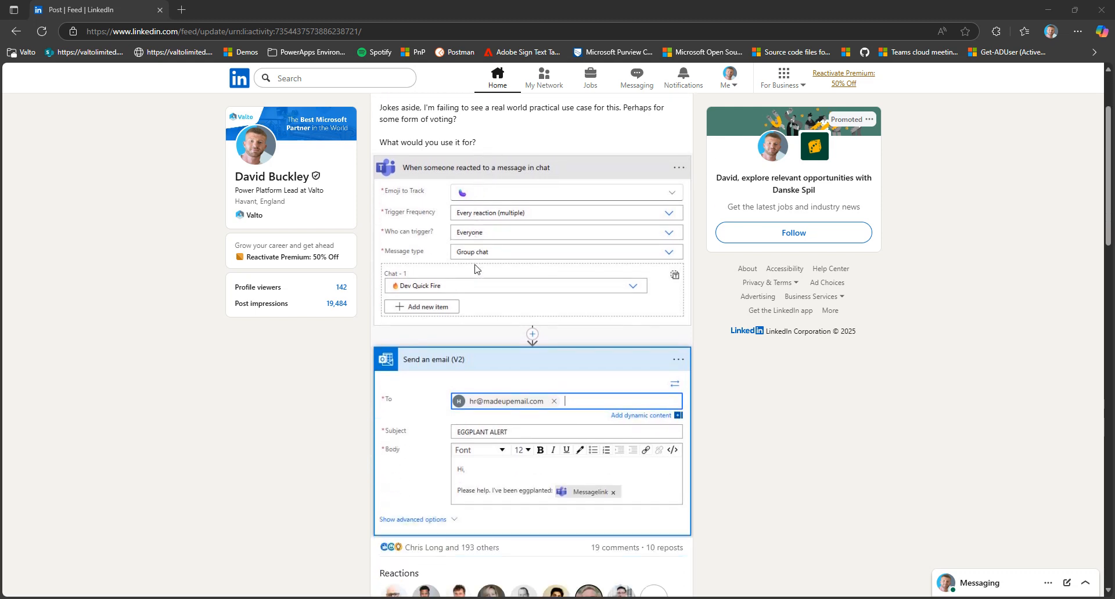
scroll(510, 323, "up", 2)
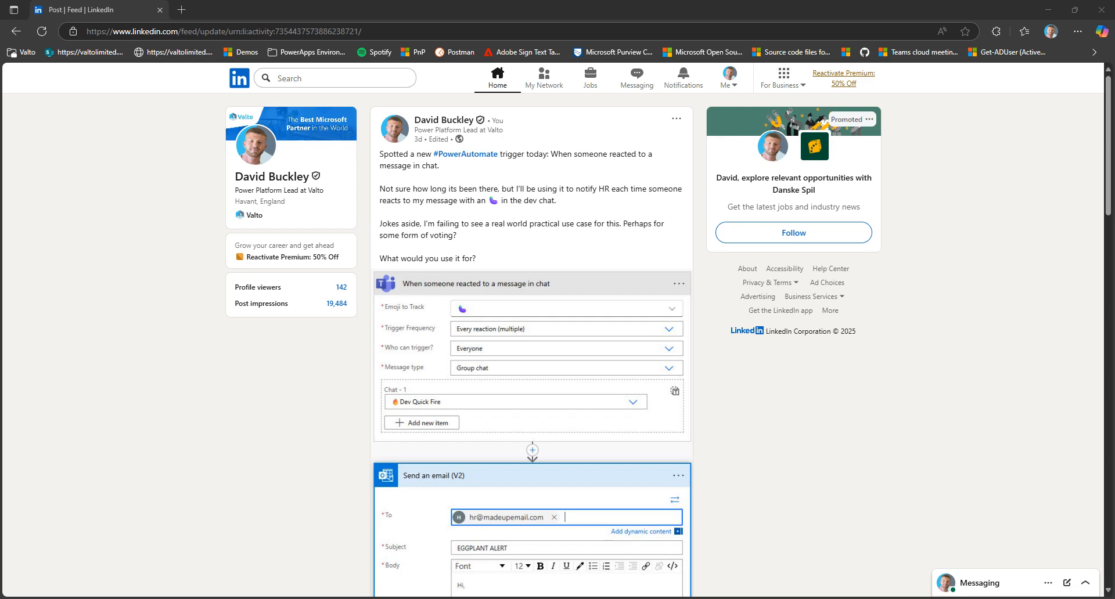
Step: Switch to the demo browser window and view the Knowledge Base SharePoint list and the leave request post in Teams
left_click(1044, 9)
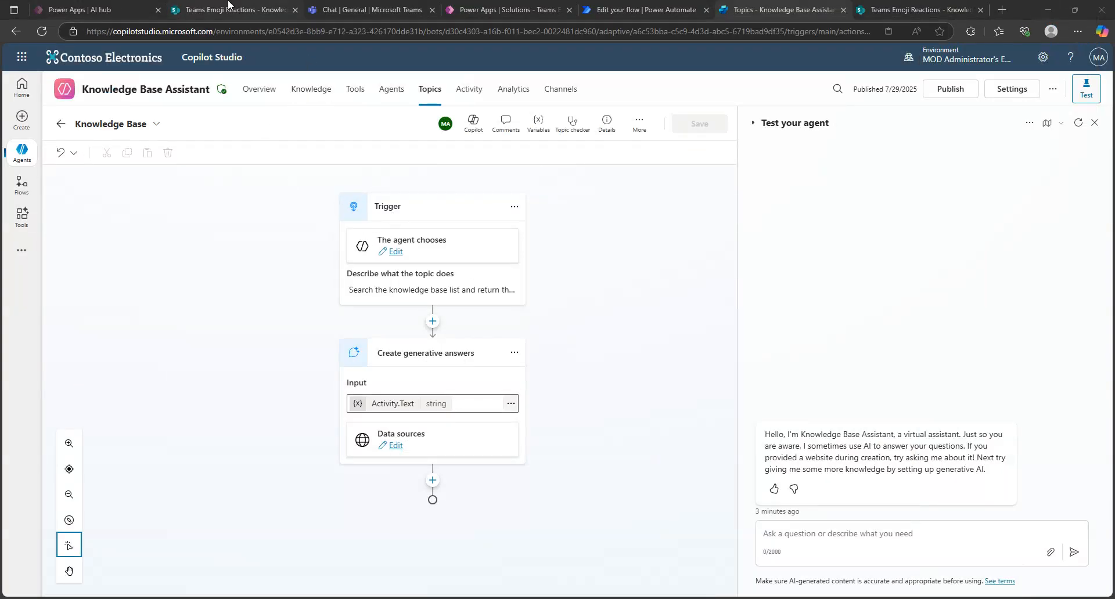
left_click(228, 9)
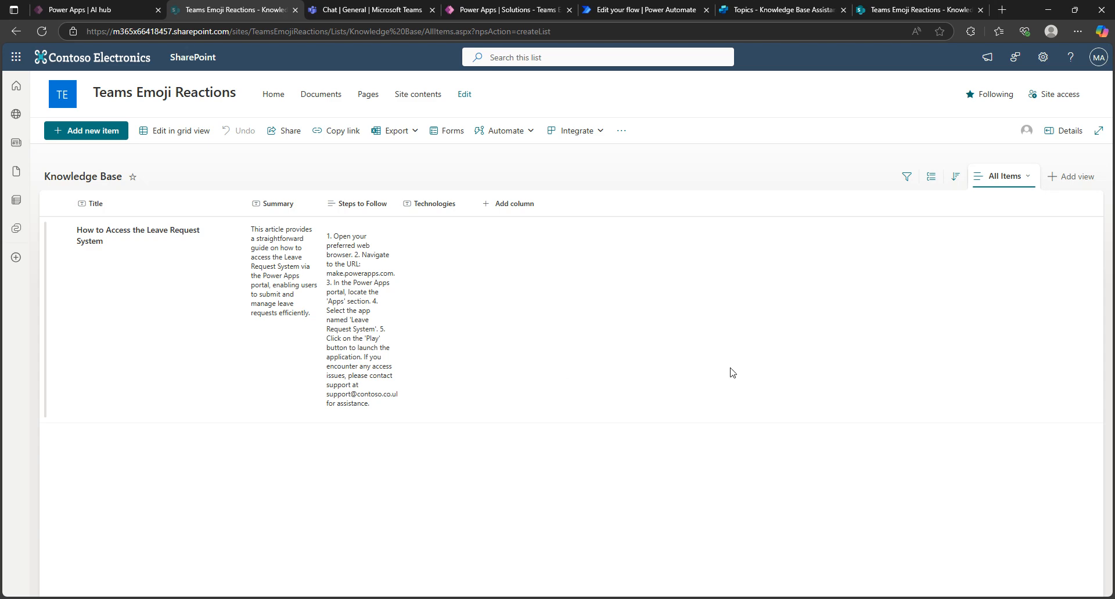
left_click(335, 7)
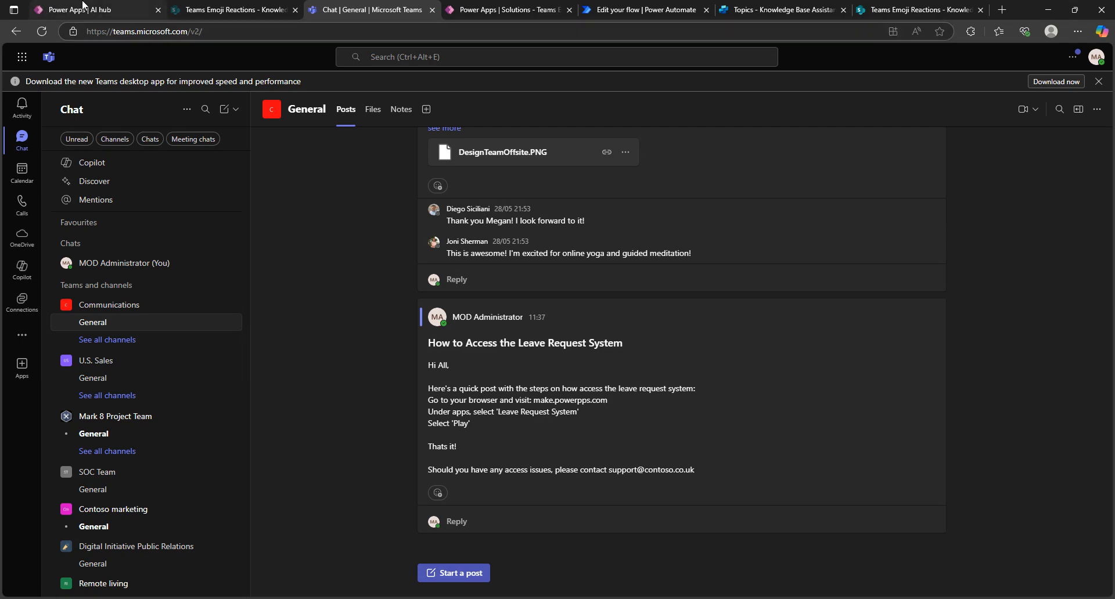
Step: Reload the Power Apps AI hub page and open the KB Article Generator prompt
left_click(83, 6)
left_click(460, 40)
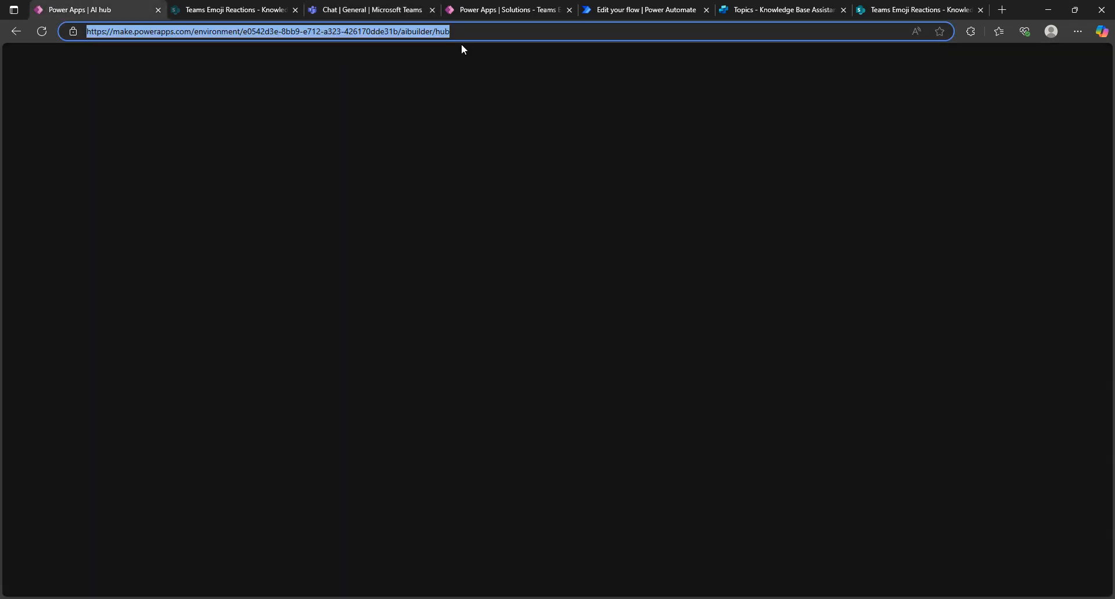
key("Return")
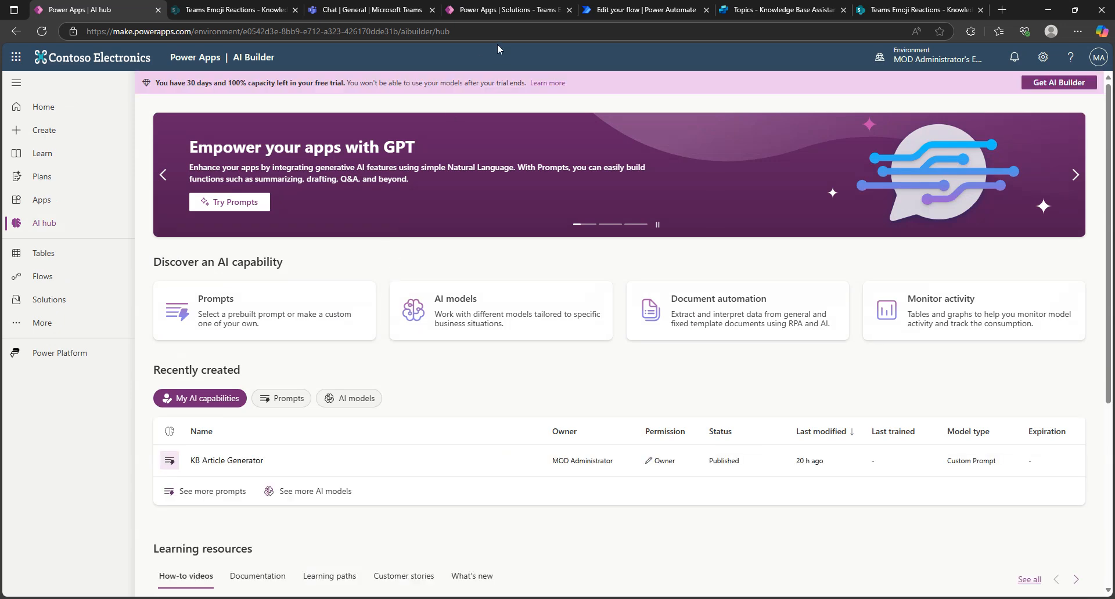
left_click(210, 462)
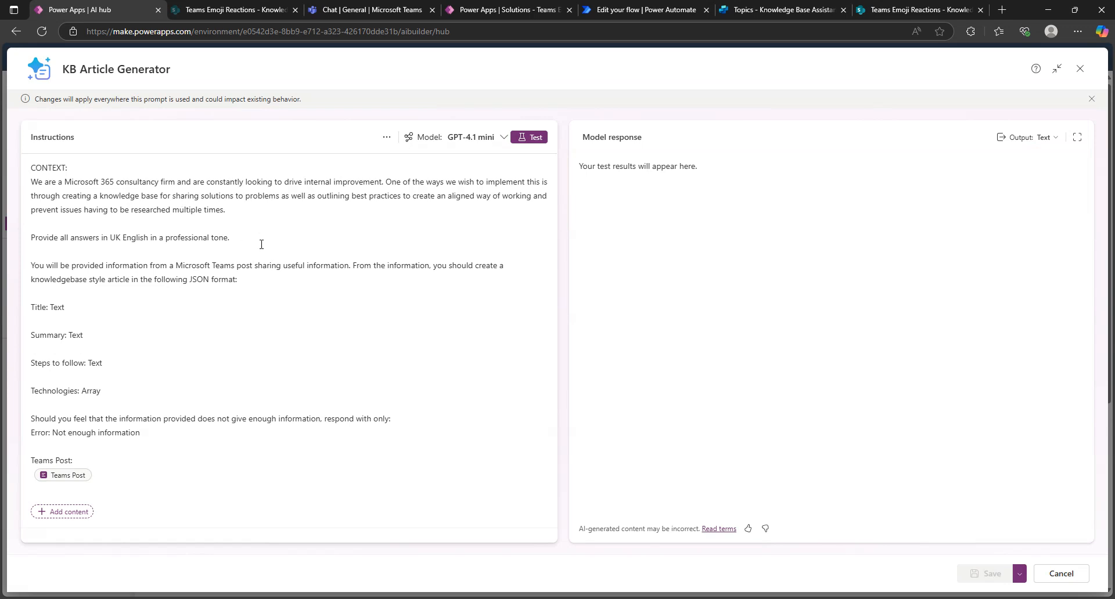
Step: Review the prompt's instructions on the UK English professional tone and the JSON format for the knowledge base article
left_click_drag(262, 245, 0, 232)
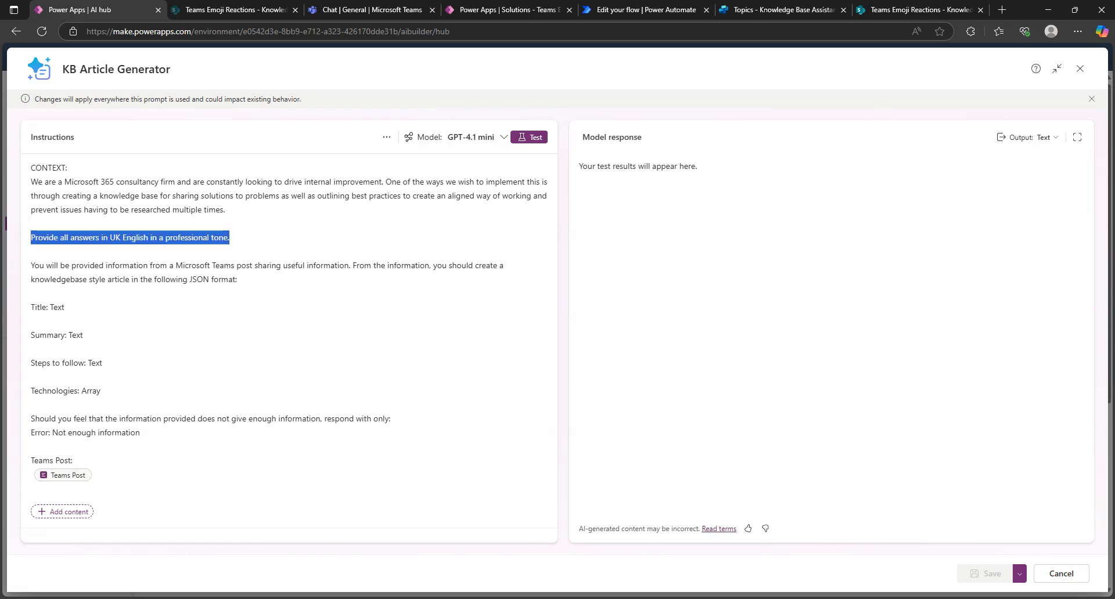
left_click(242, 244)
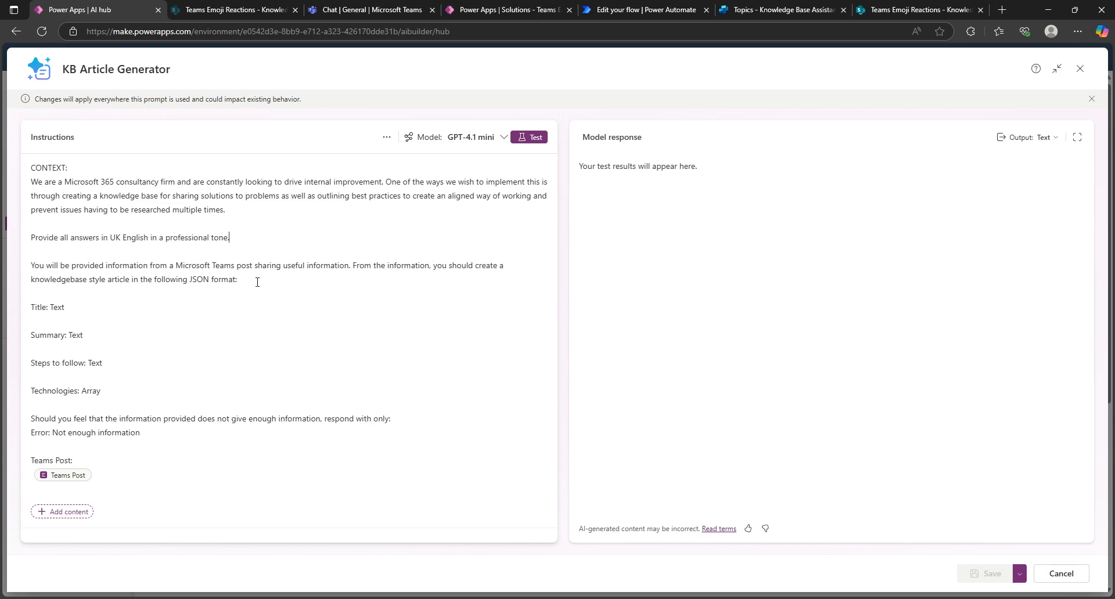
left_click_drag(258, 282, 32, 267)
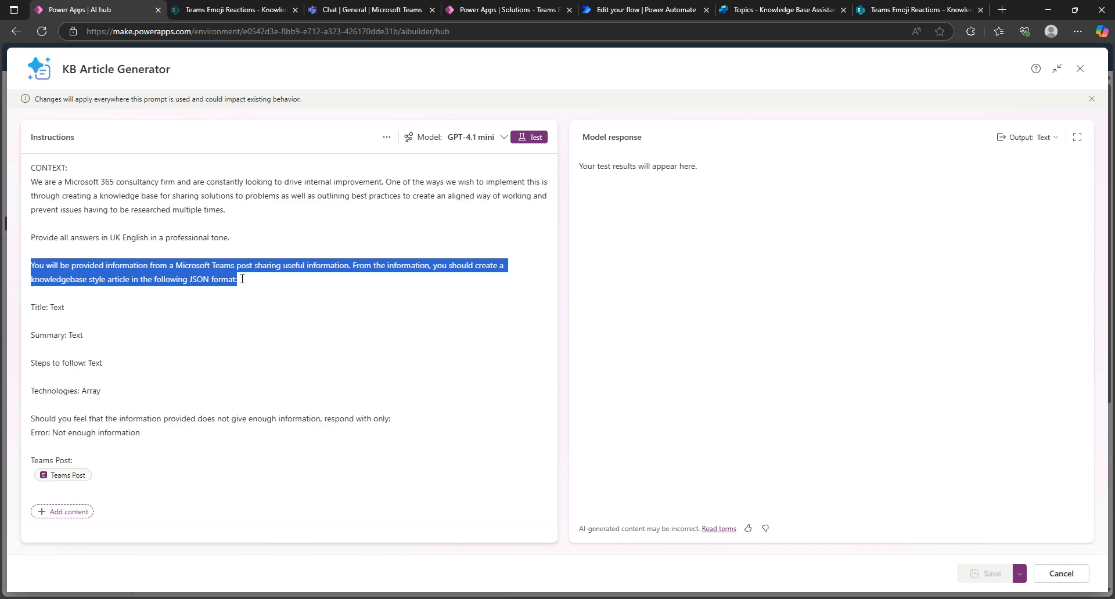
left_click(37, 307)
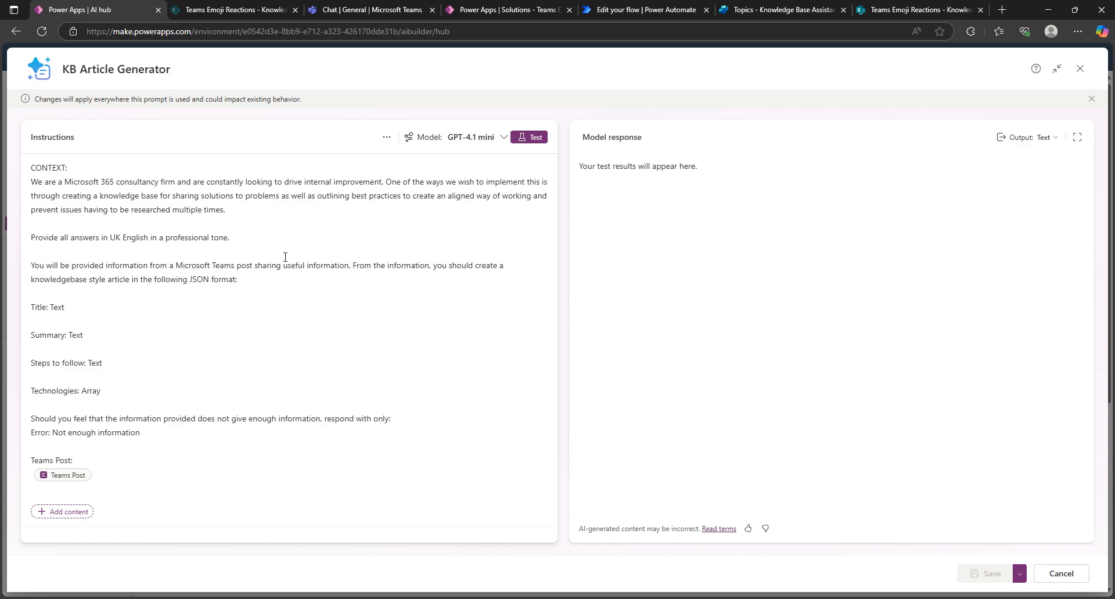
Step: Open the Teams Create KB cloud flow for editing from the Teams Emoji Automation solution
left_click(488, 10)
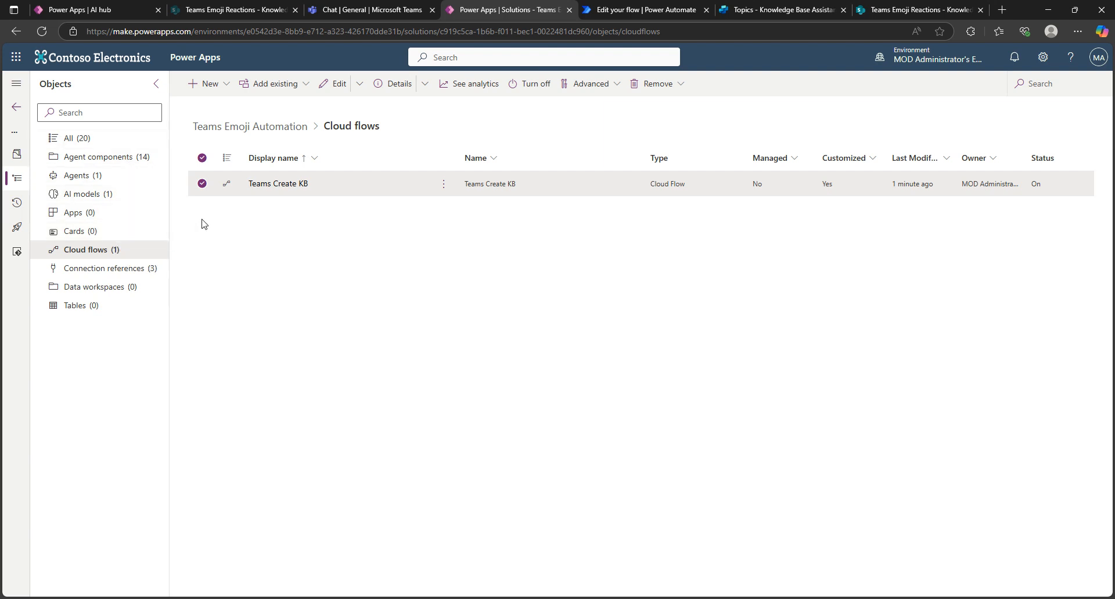
left_click(278, 183)
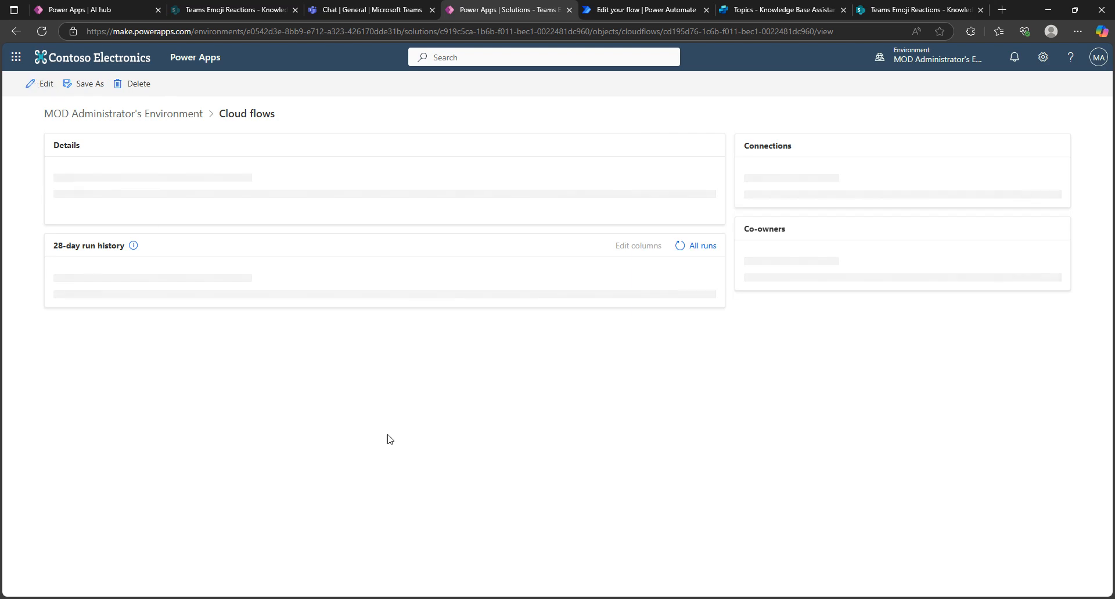
left_click(46, 87)
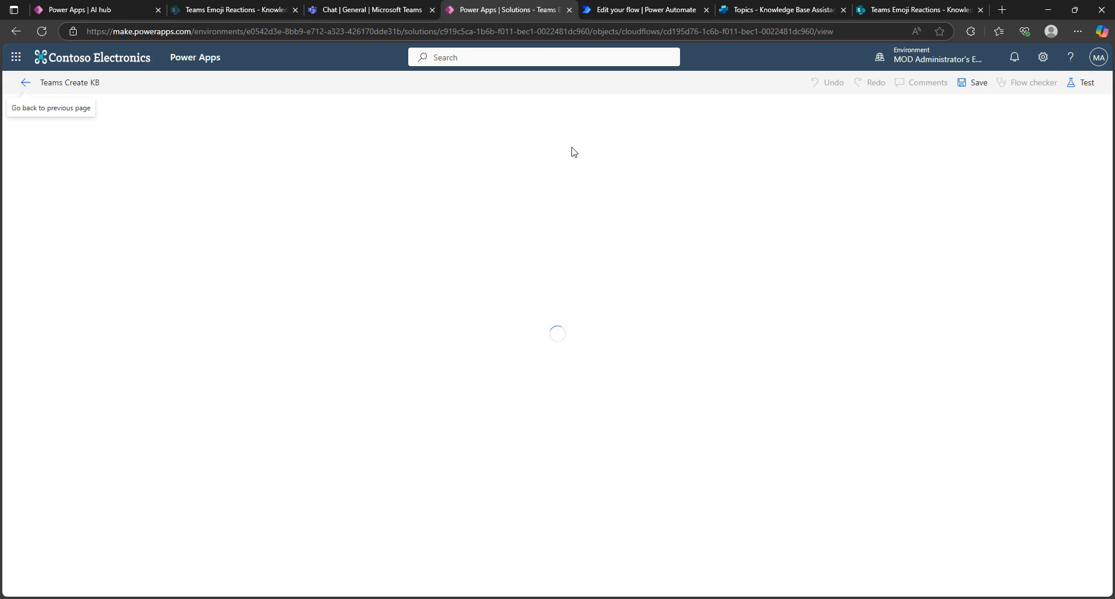
Step: Switch to the Teams Create KB run in Power Automate and open the flow in edit mode
left_click(644, 10)
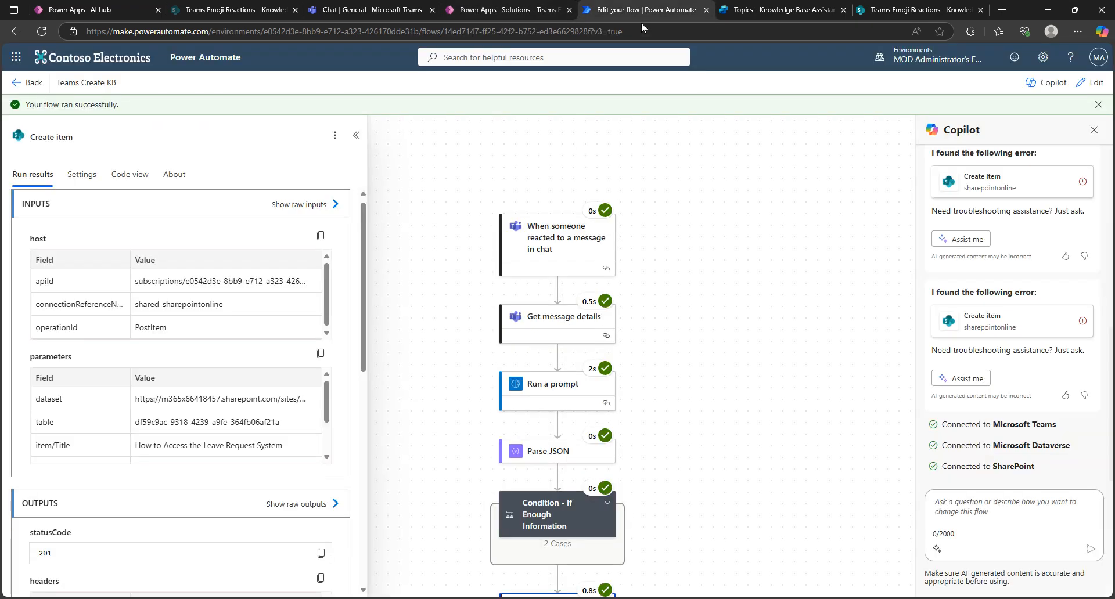
left_click_drag(750, 340, 721, 274)
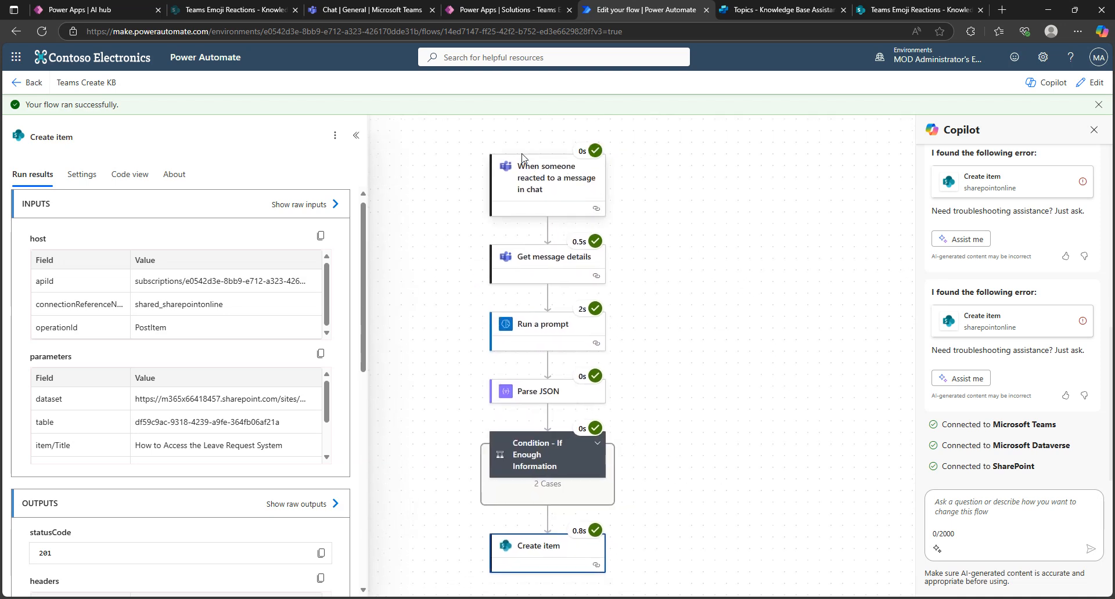
left_click(1091, 83)
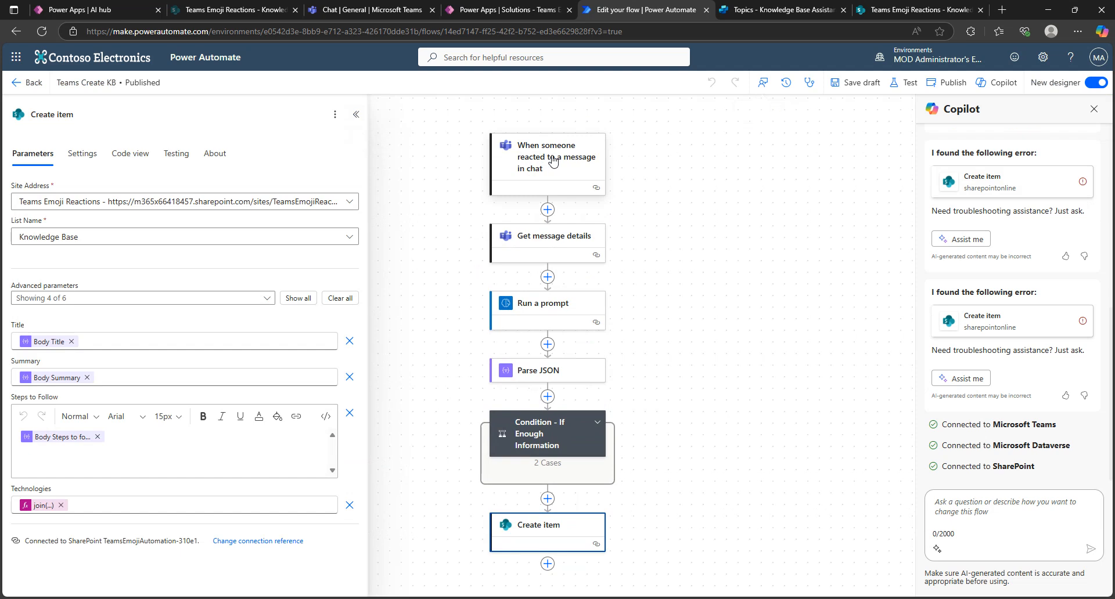
Step: Examine the parameters of the message reaction trigger, the Get message details action and the Run a prompt action
left_click(525, 160)
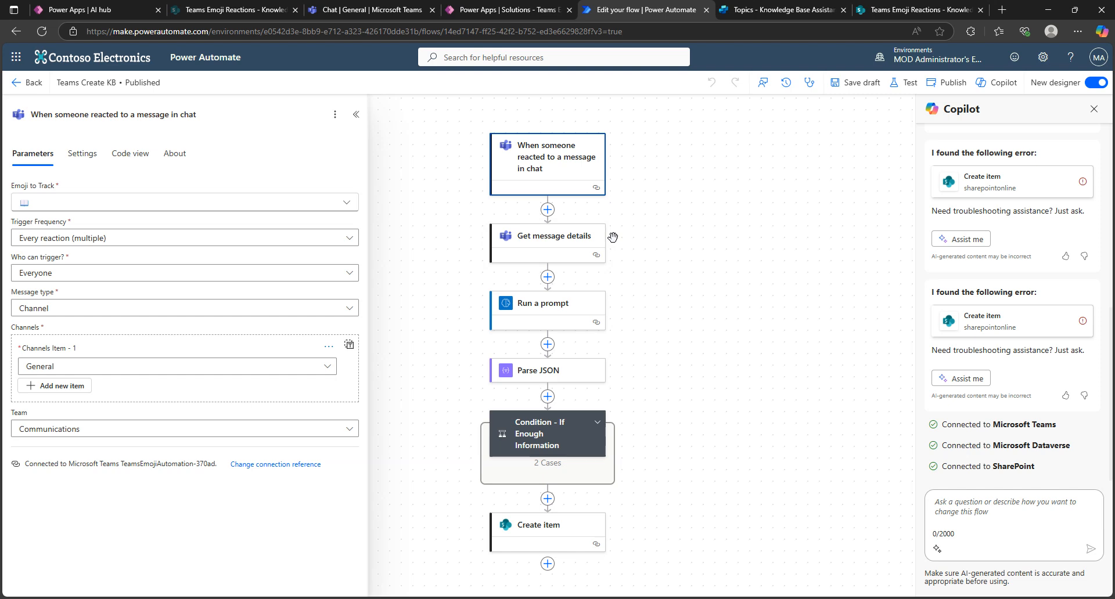
left_click(549, 241)
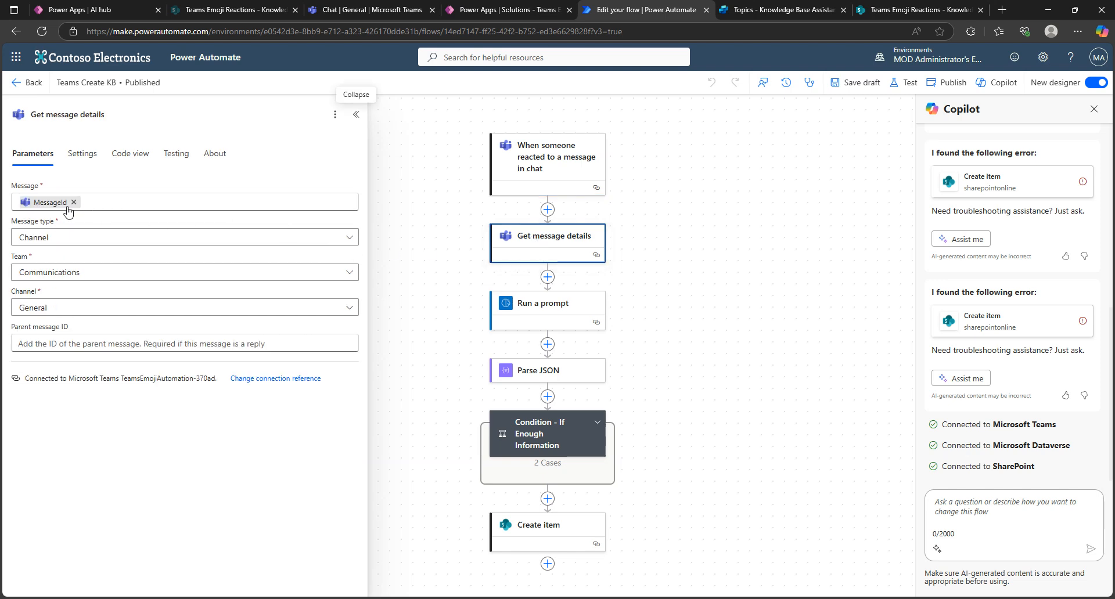
mouse_move(70, 208)
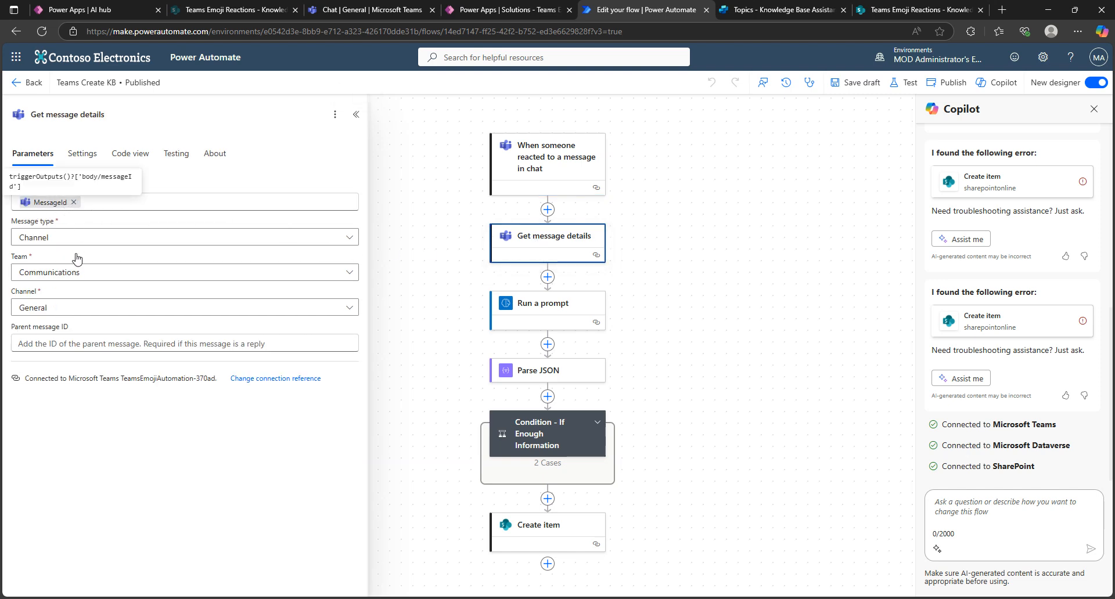
left_click(552, 314)
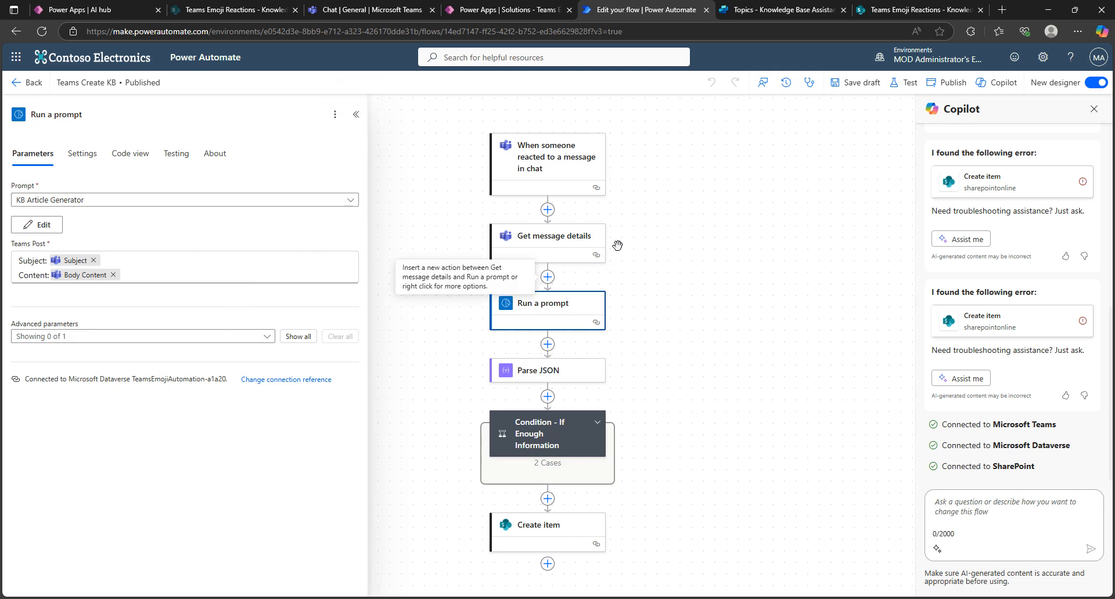
Step: Inspect the Parse JSON schema and compare it with the format defined in the KB Article Generator prompt
left_click(562, 370)
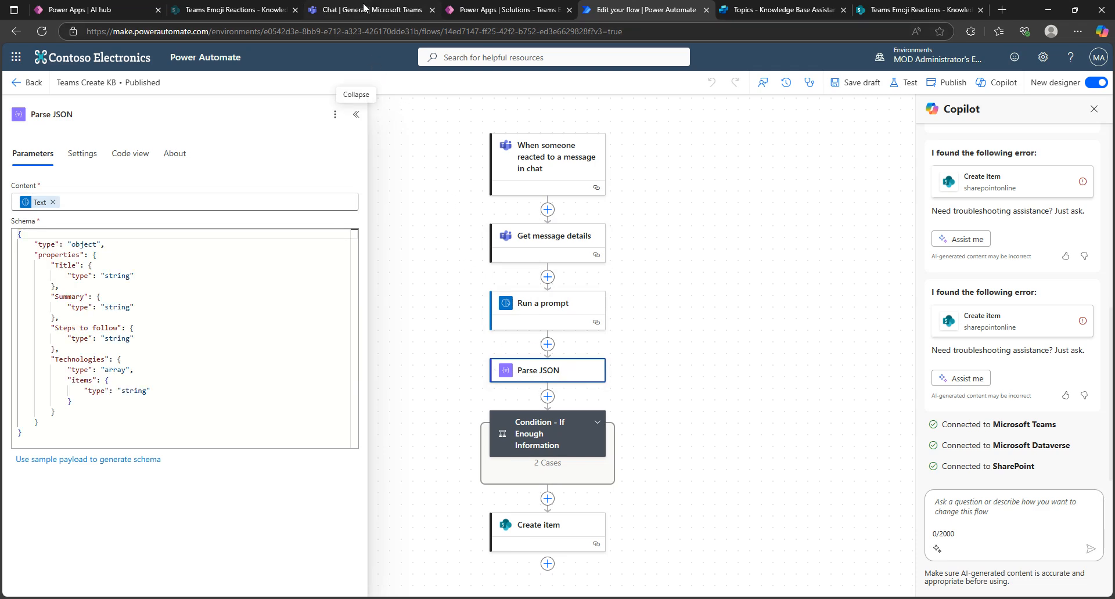
left_click(111, 10)
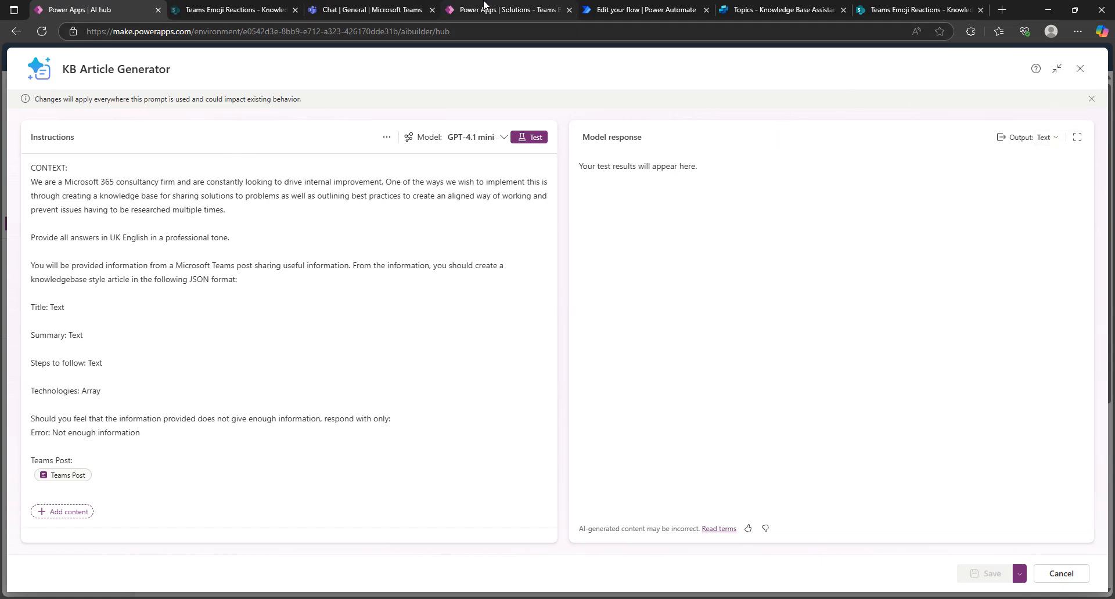
left_click(501, 10)
left_click(661, 6)
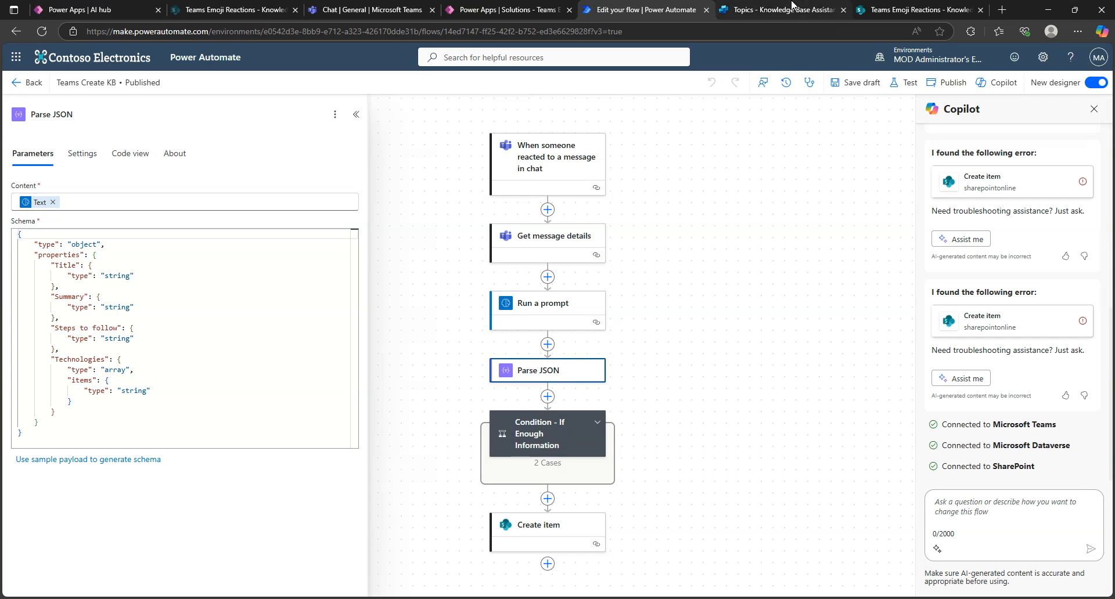
Step: Expand the If Enough Information condition and examine its expression and its True and False branches
left_click(597, 422)
left_click(637, 427)
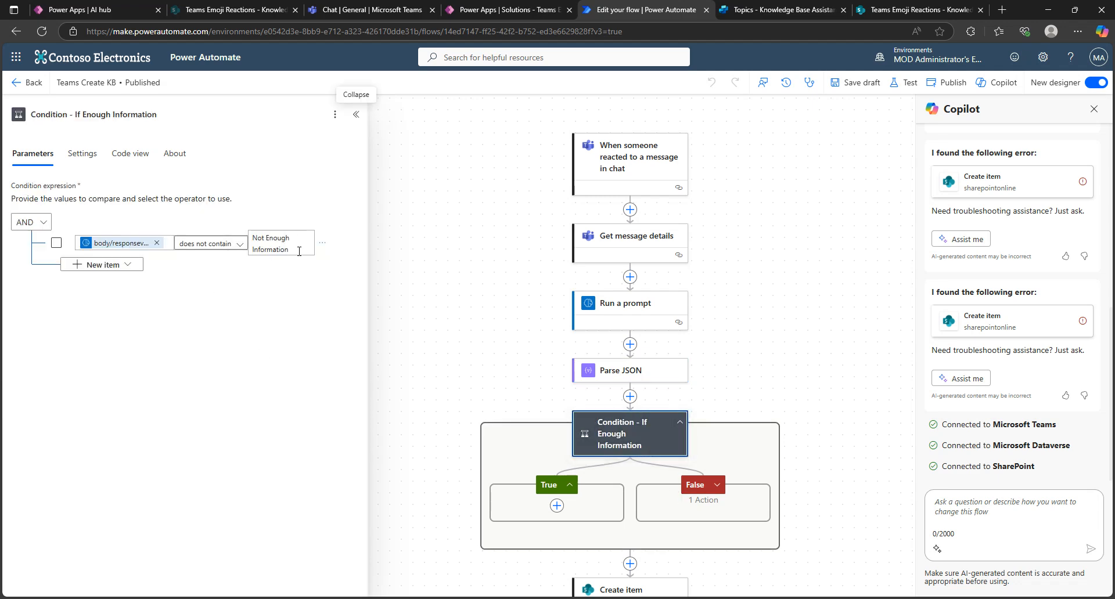
scroll(635, 461, "down", 2)
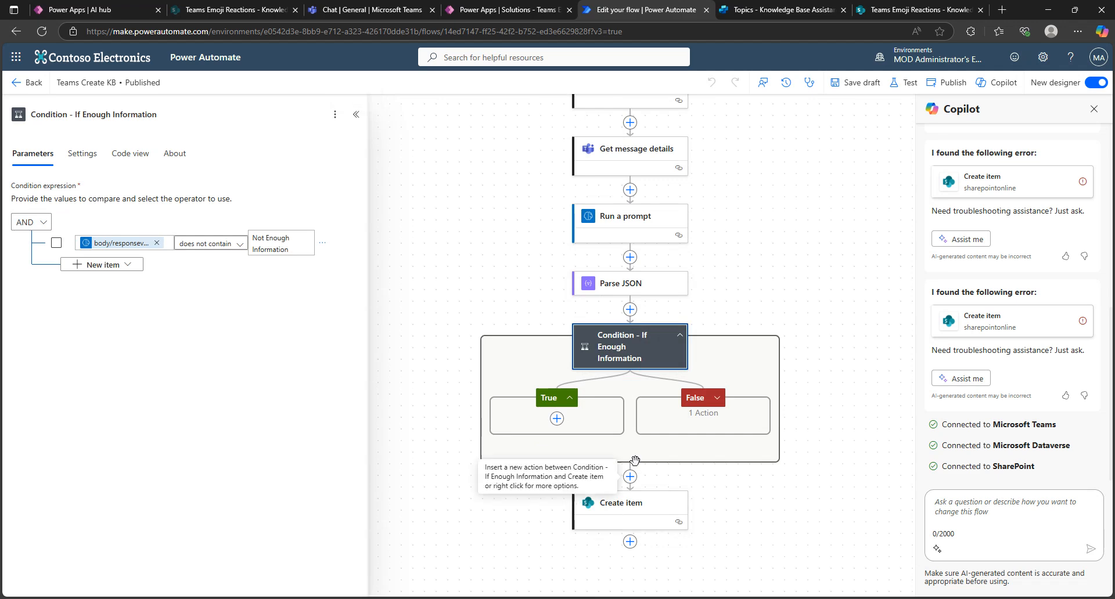
scroll(644, 391, "up", 3)
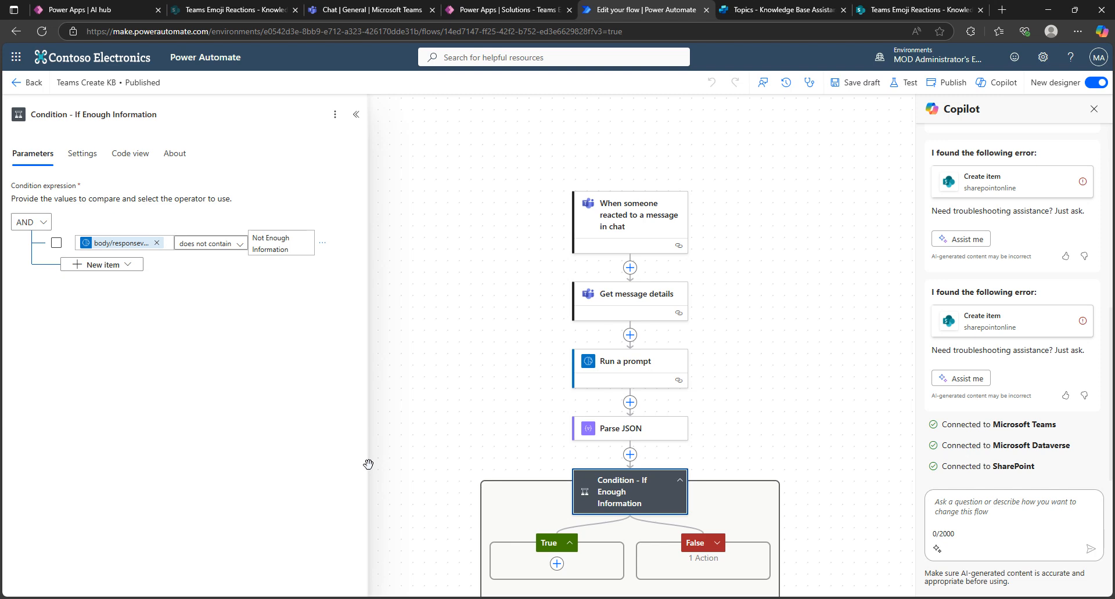
Step: Switch to Teams and add the open book emoji reaction to the "How to Access the Leave Request System" post
left_click(341, 7)
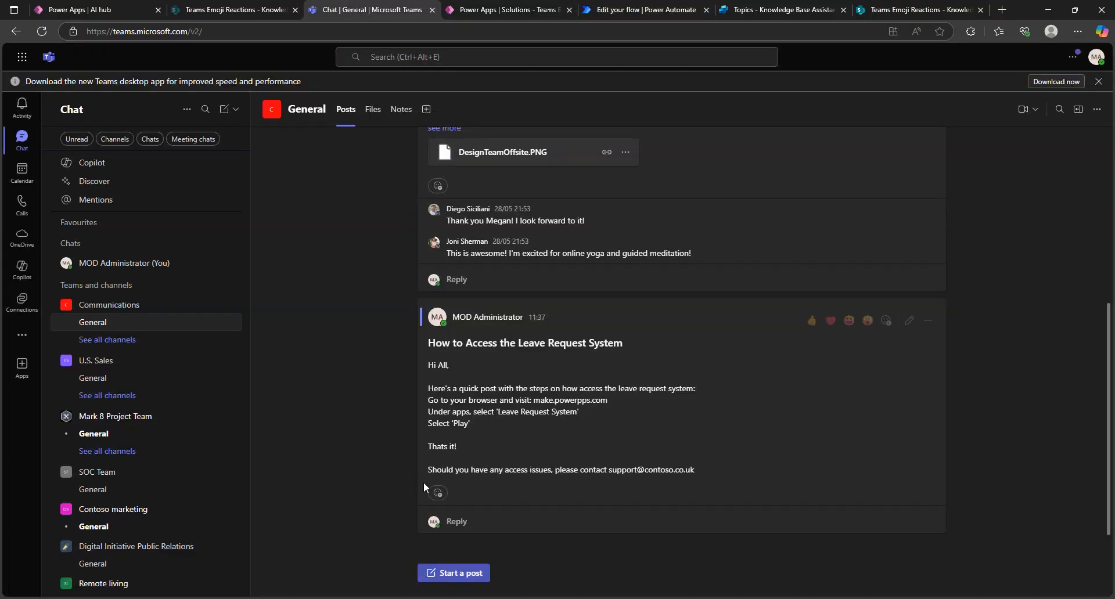
left_click(438, 494)
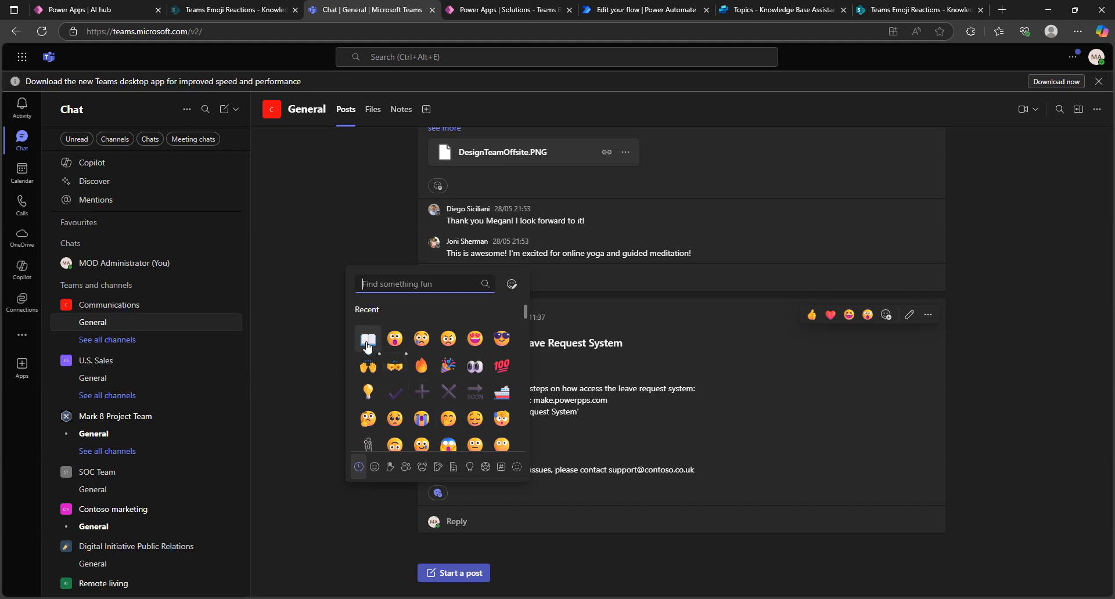
left_click(367, 341)
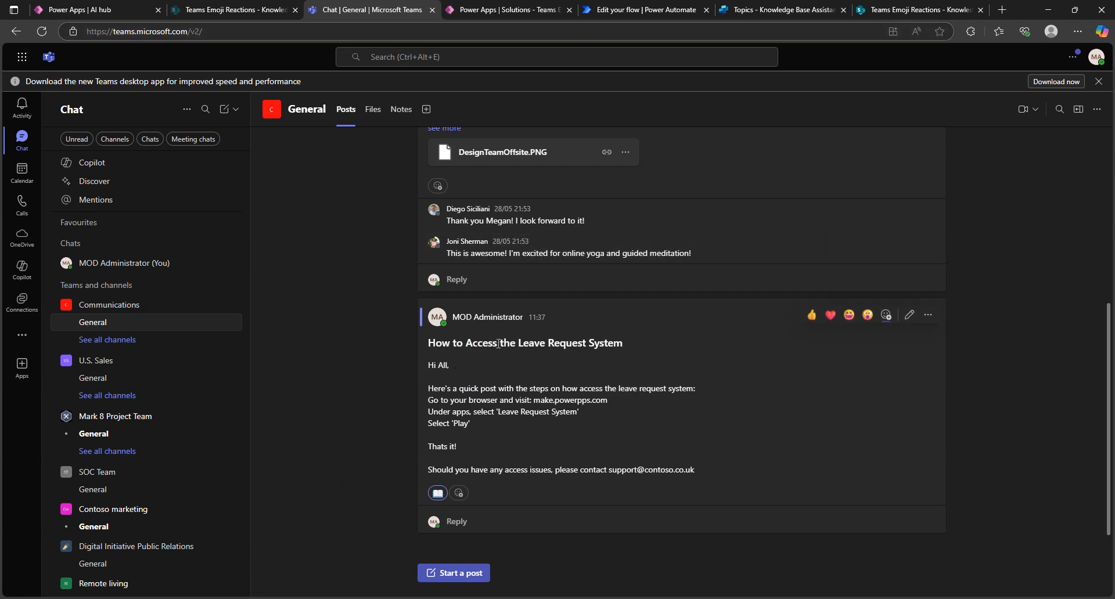
Step: Return to the Teams Create KB flow's details page in Power Automate and reload it to refresh the run history
left_click(625, 13)
left_click(39, 85)
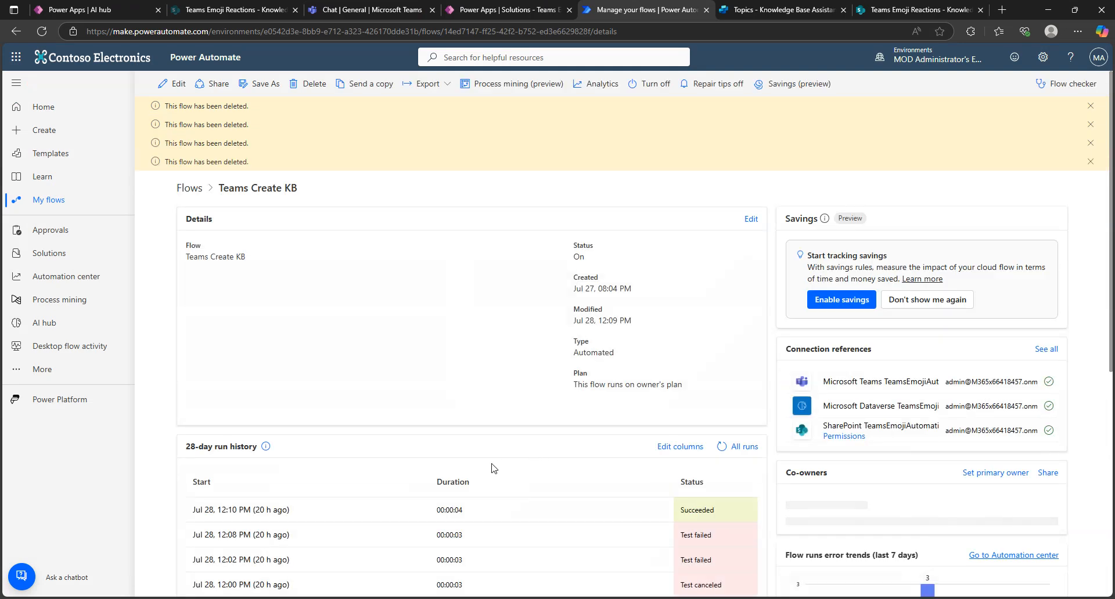
left_click(346, 33)
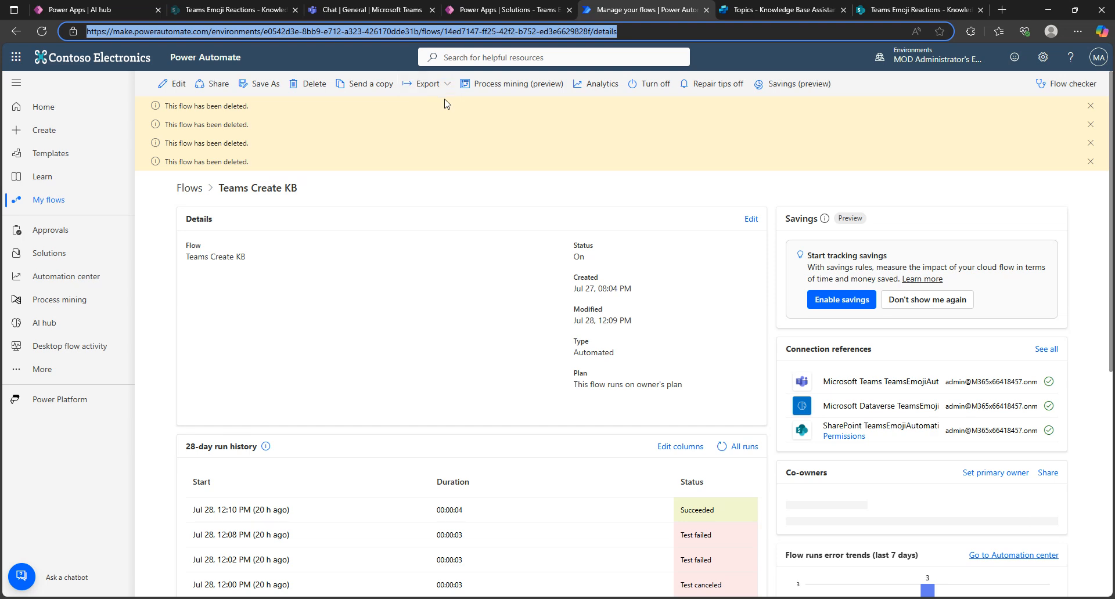
key("Return")
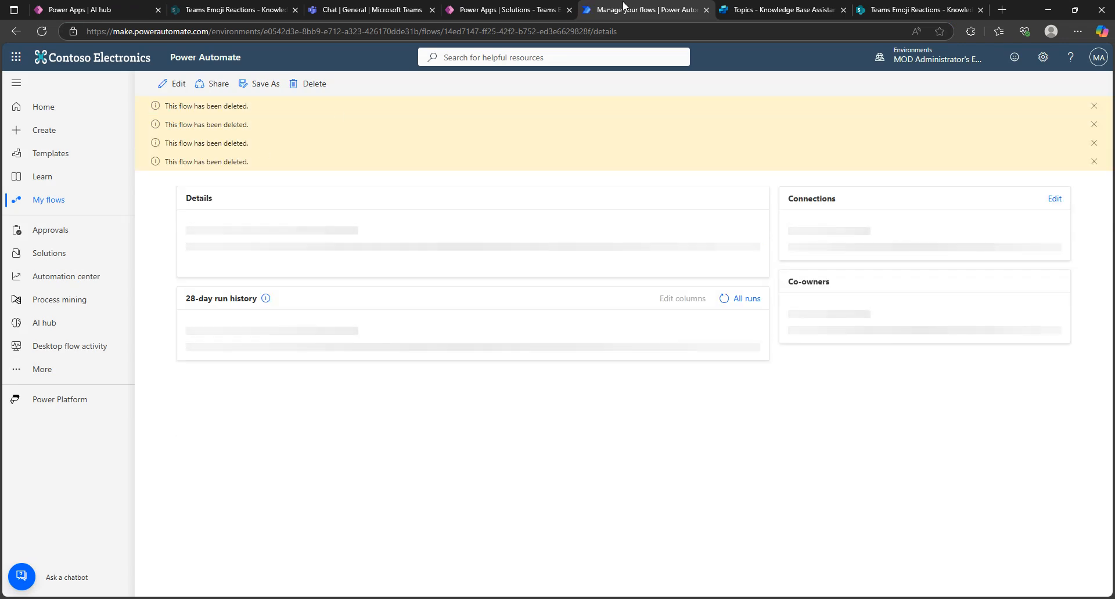
Step: Close the deleted-flow page, reopen the Teams Create KB flow's details from the Power Apps solution, and open its latest run
left_click(706, 10)
left_click(511, 10)
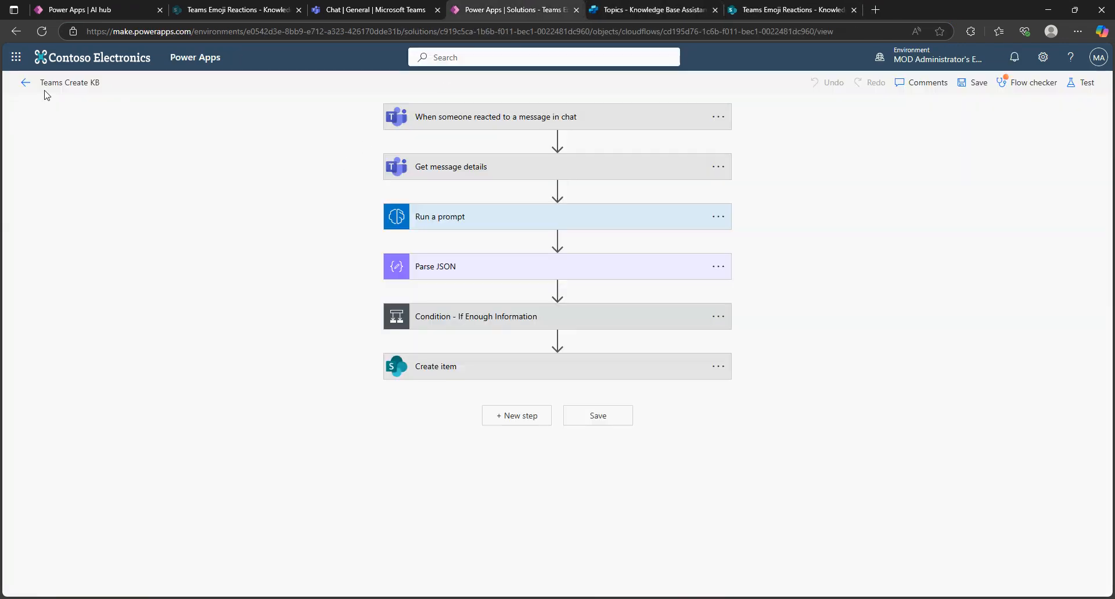
left_click(24, 83)
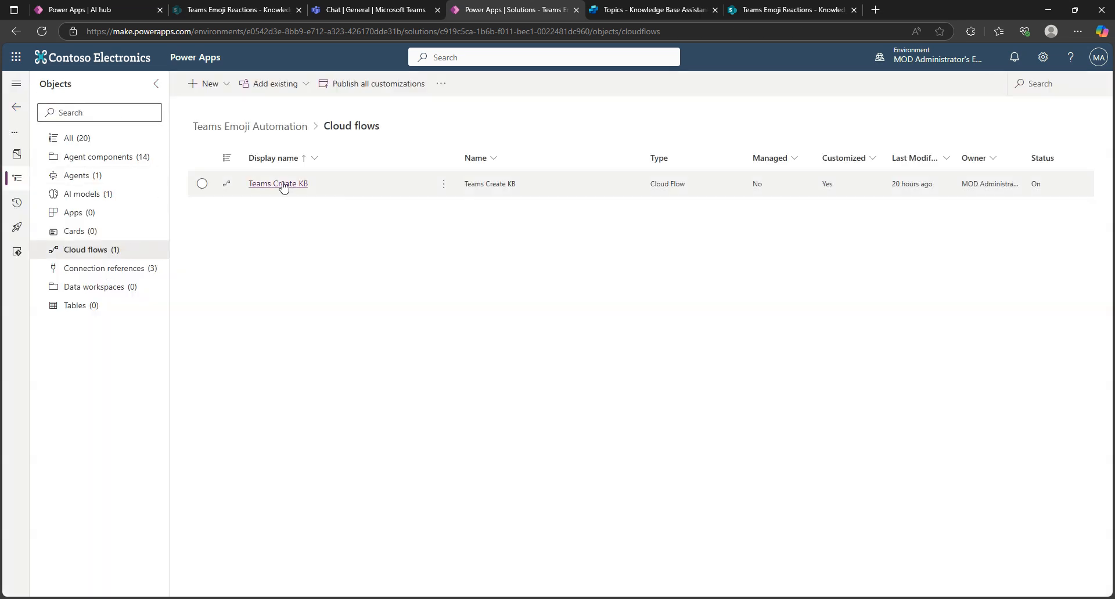
left_click(280, 186)
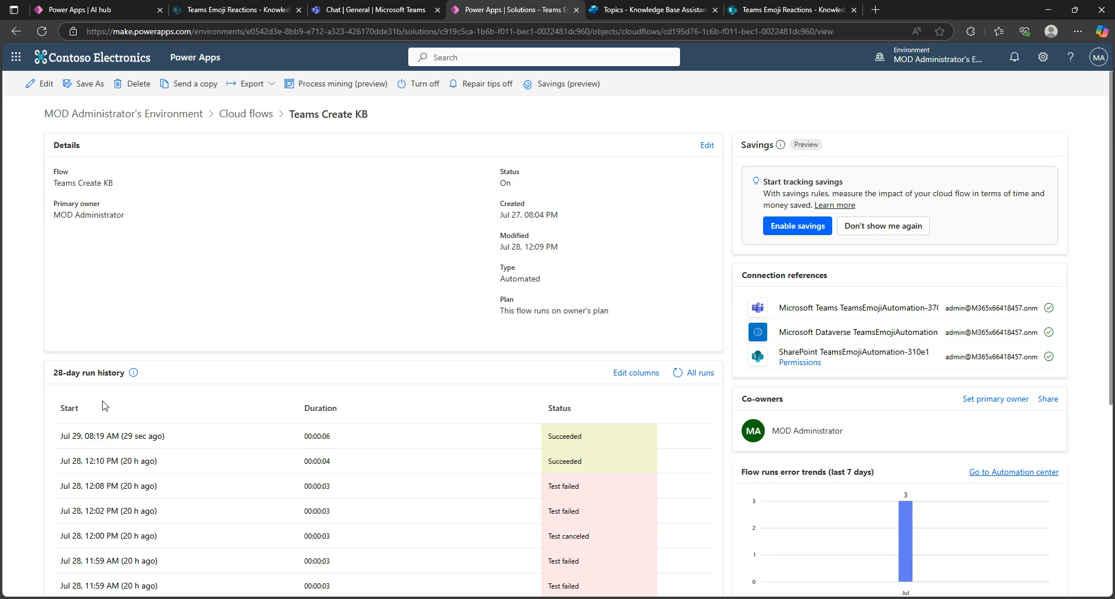
left_click(142, 441)
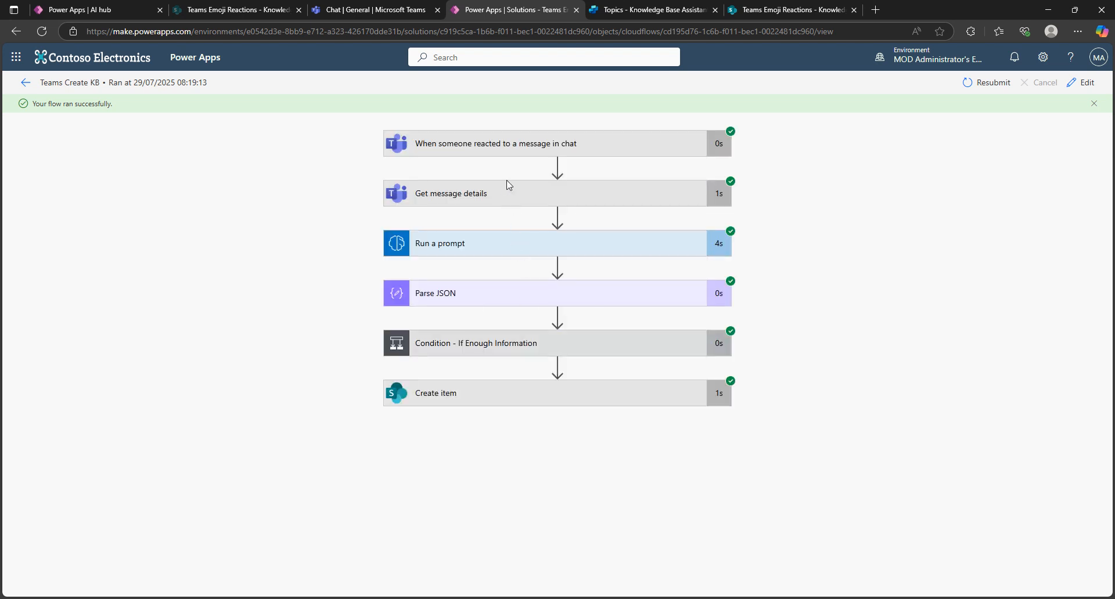
Step: Inspect the inputs and outputs of the Get message details and Run a prompt actions in the flow run
left_click(498, 200)
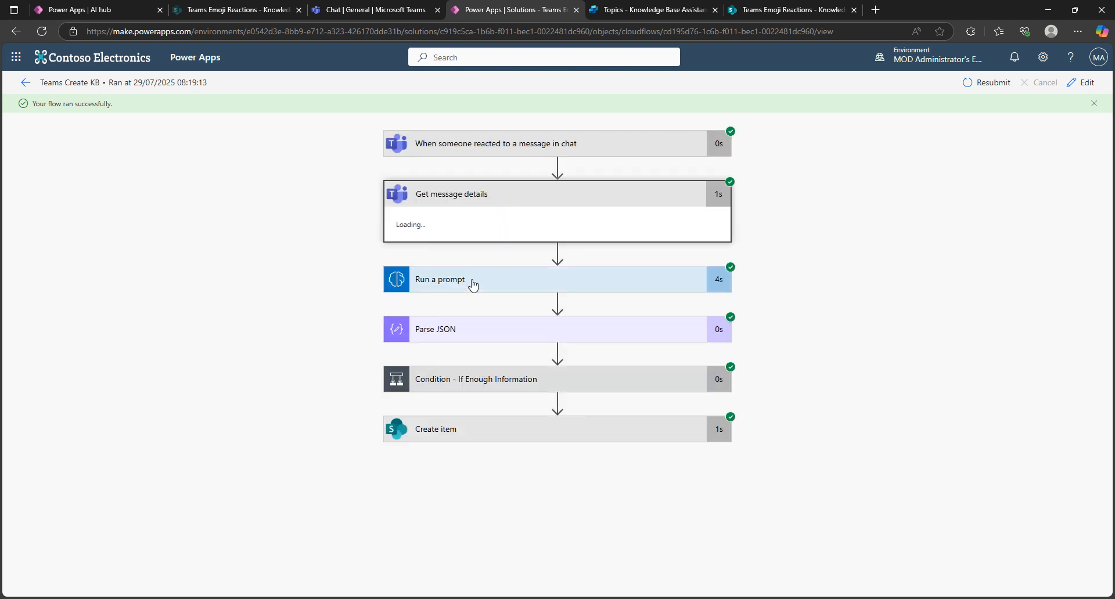
scroll(463, 319, "down", 4)
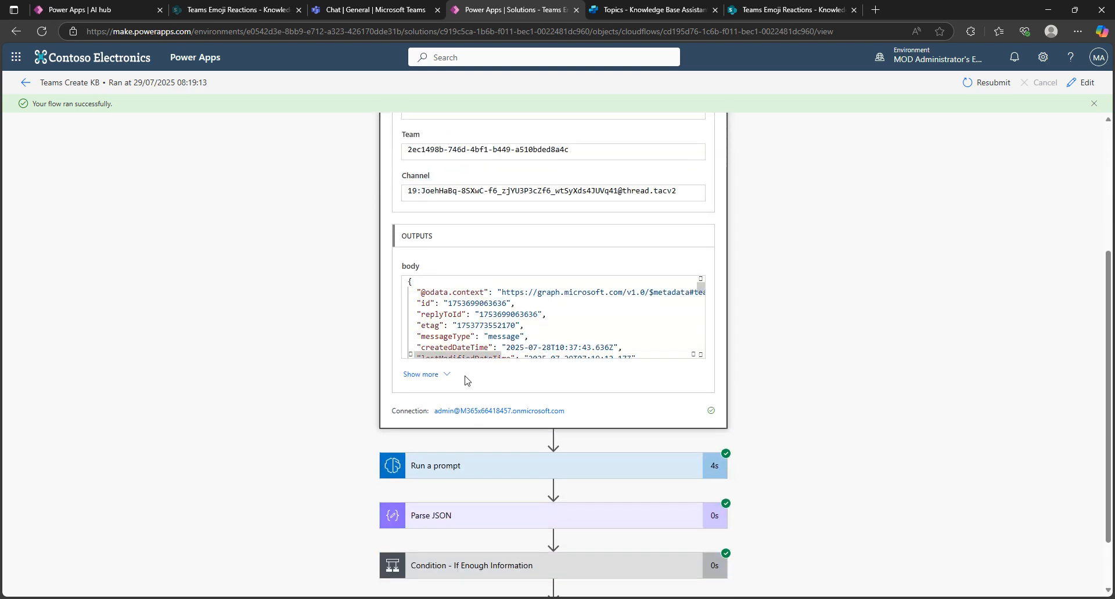
left_click(436, 466)
scroll(491, 367, "down", 3)
scroll(491, 367, "down", 7)
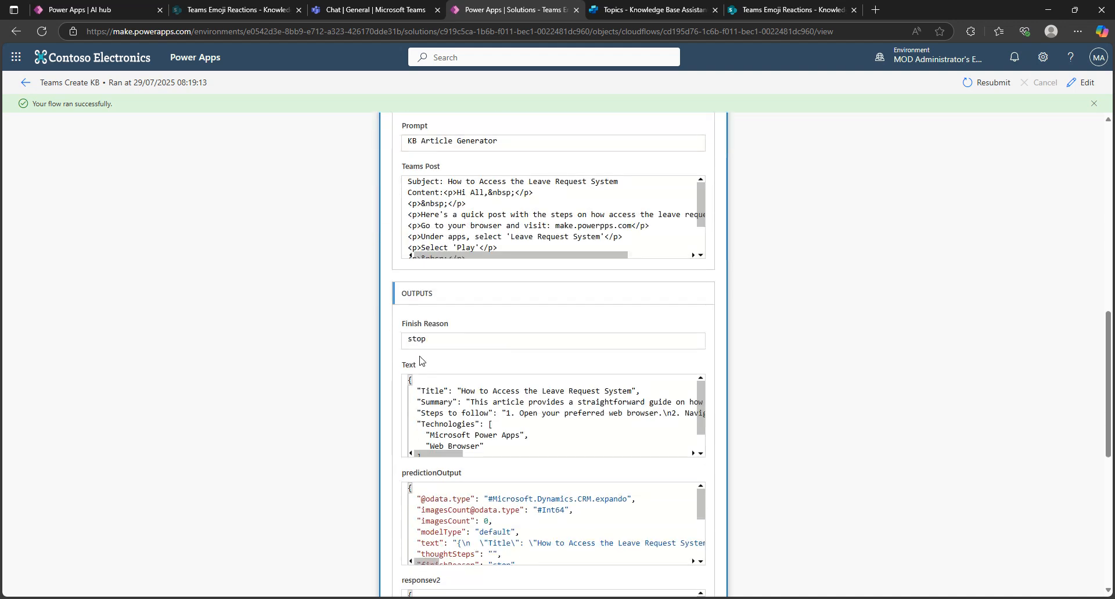
scroll(603, 331, "down", 3)
scroll(790, 532, "down", 3)
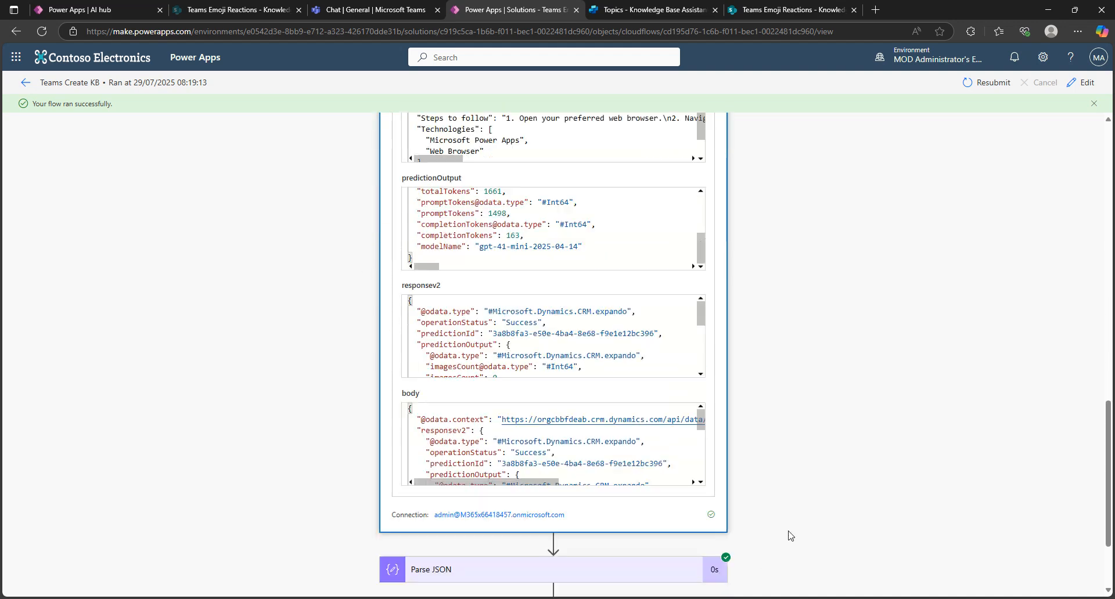
Step: Examine the Create item action's values in the run and compare them with the SharePoint Knowledge Base list
left_click(474, 555)
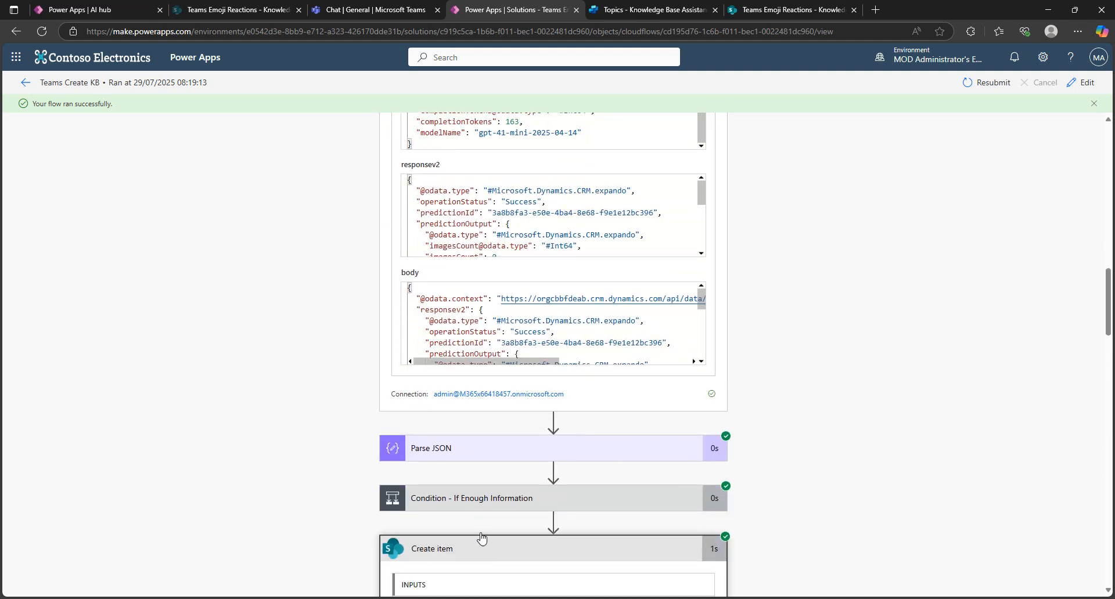
scroll(572, 268, "down", 7)
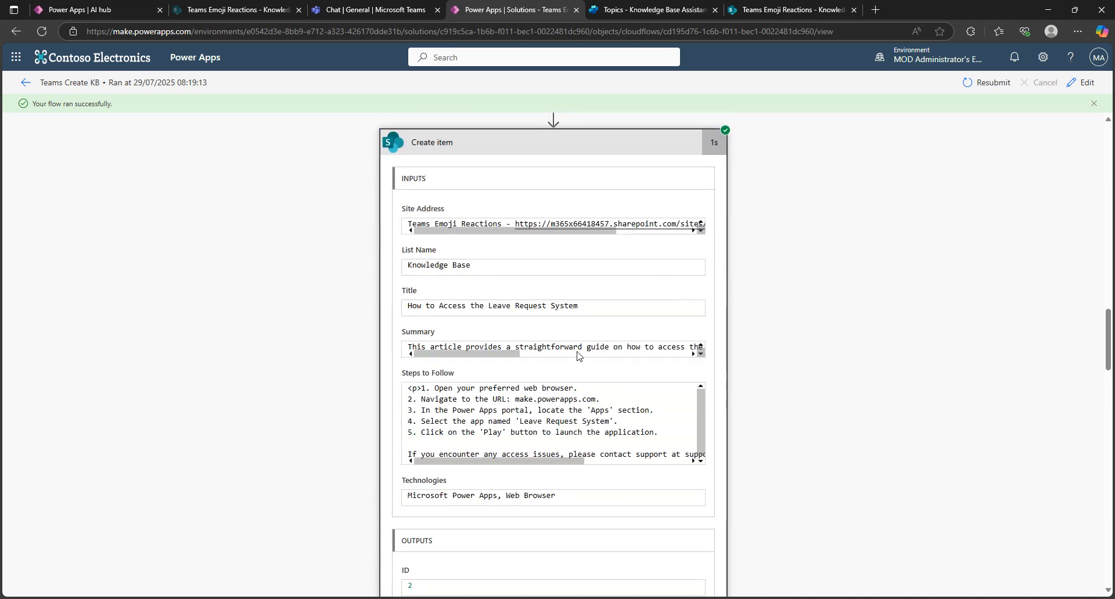
scroll(578, 355, "down", 2)
left_click(219, 11)
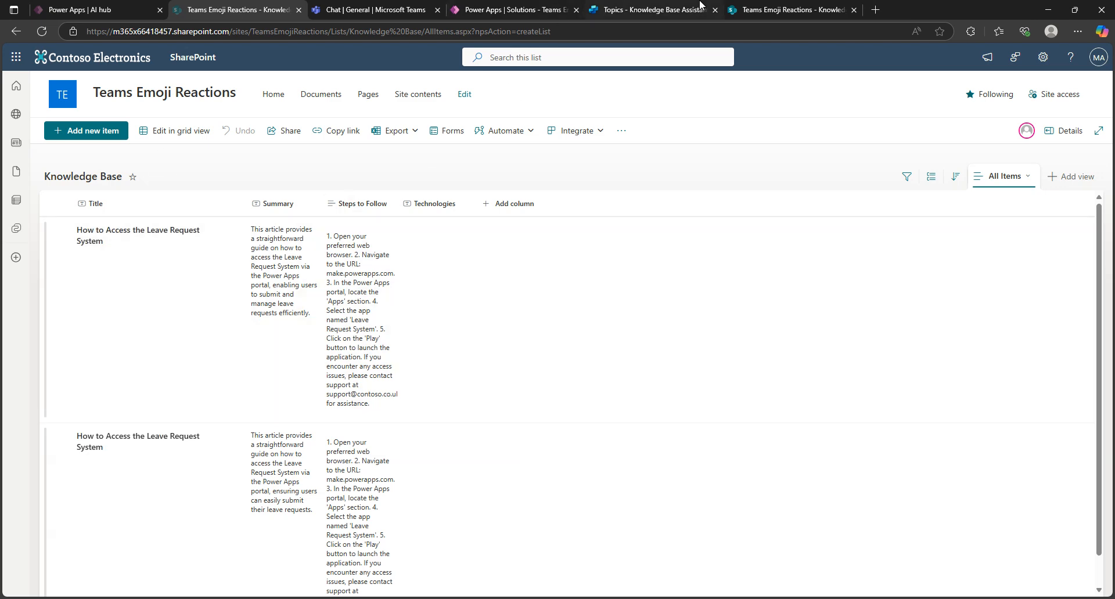
Step: Switch to Copilot Studio and send "leave request" to the Knowledge Base Assistant in the test chat
left_click(668, 6)
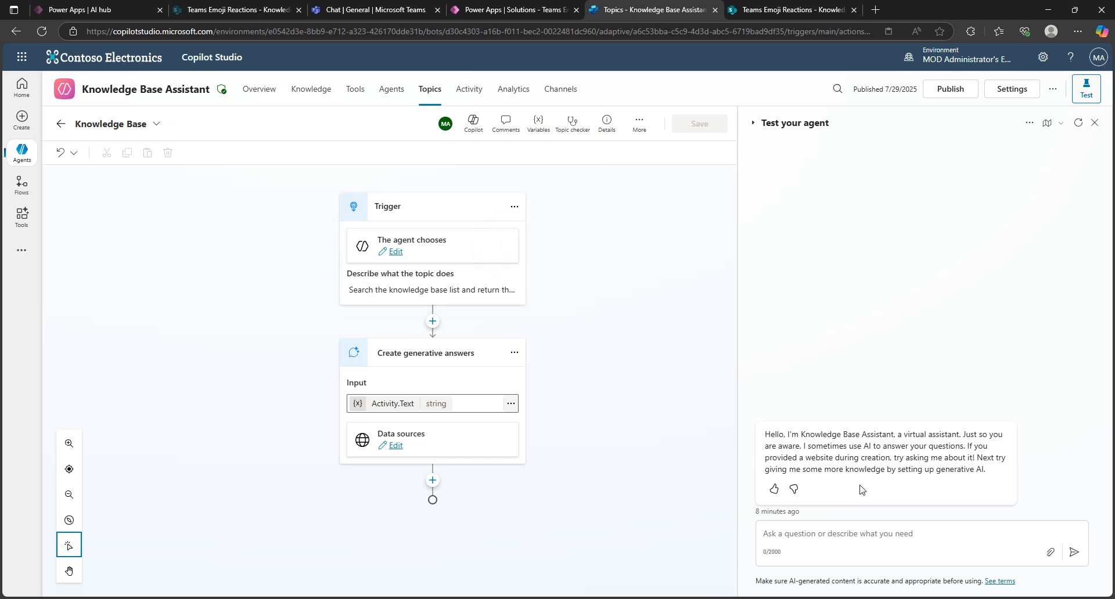
left_click(806, 532)
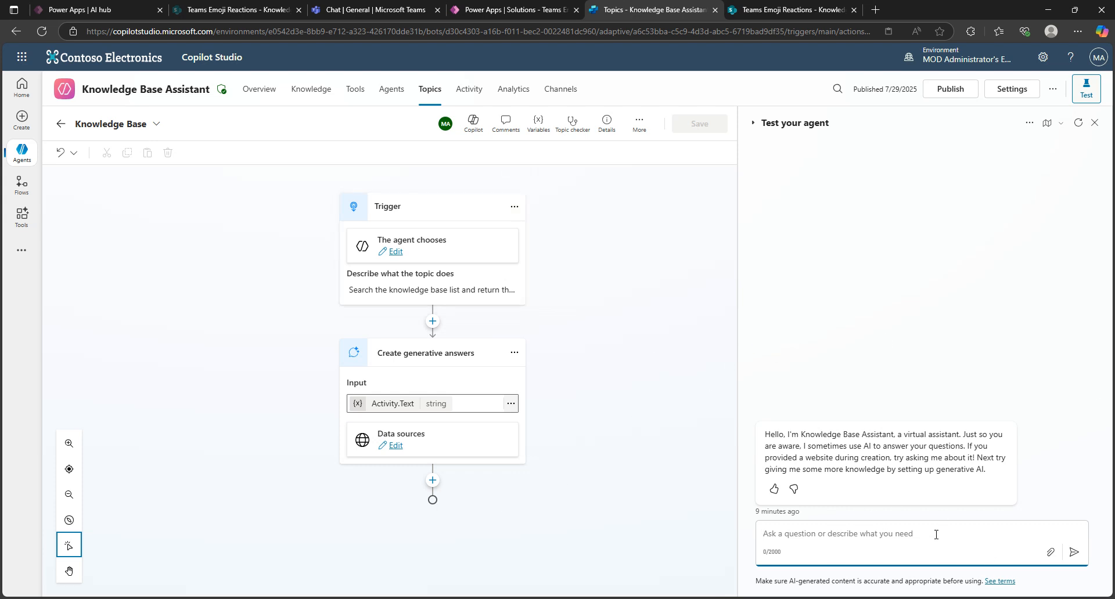
type("leave request")
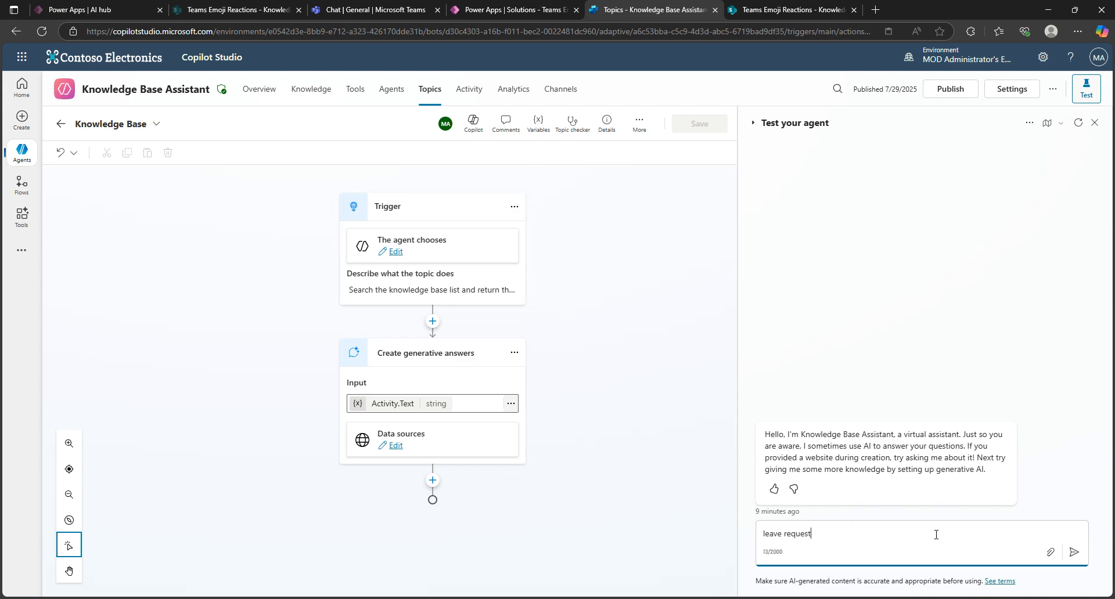
key("Return")
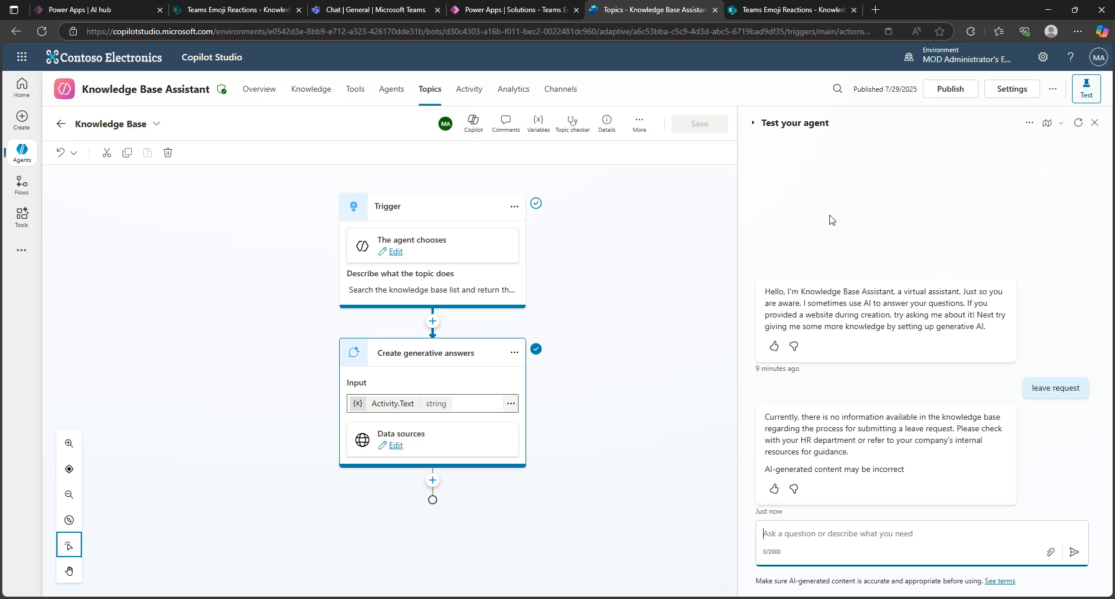
Step: Restart the agent's test conversation and send "leave request" again
left_click(1079, 123)
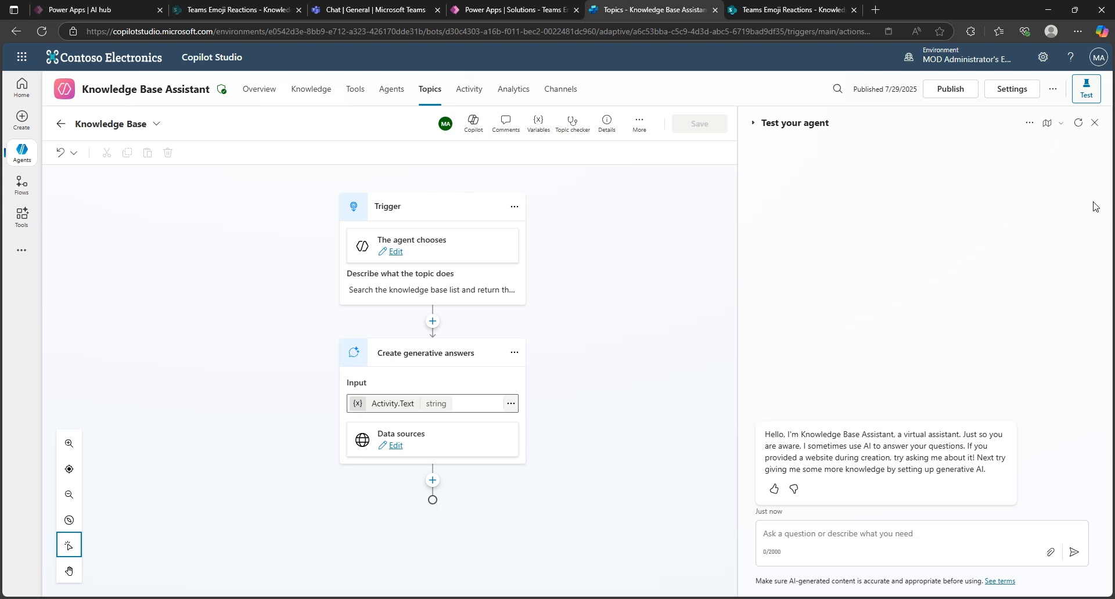
left_click(897, 538)
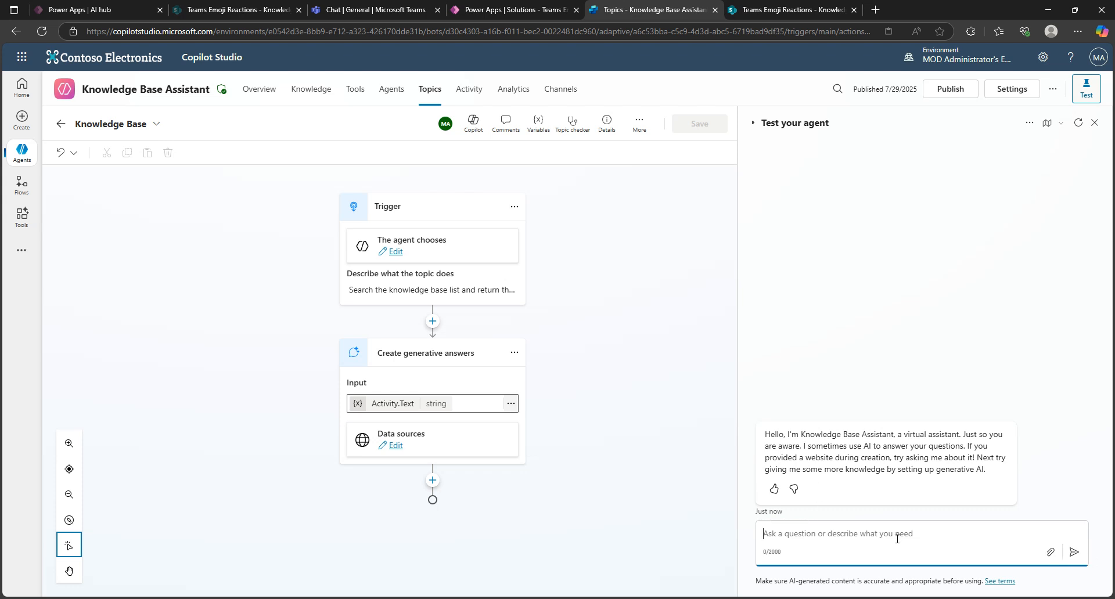
type("leave re")
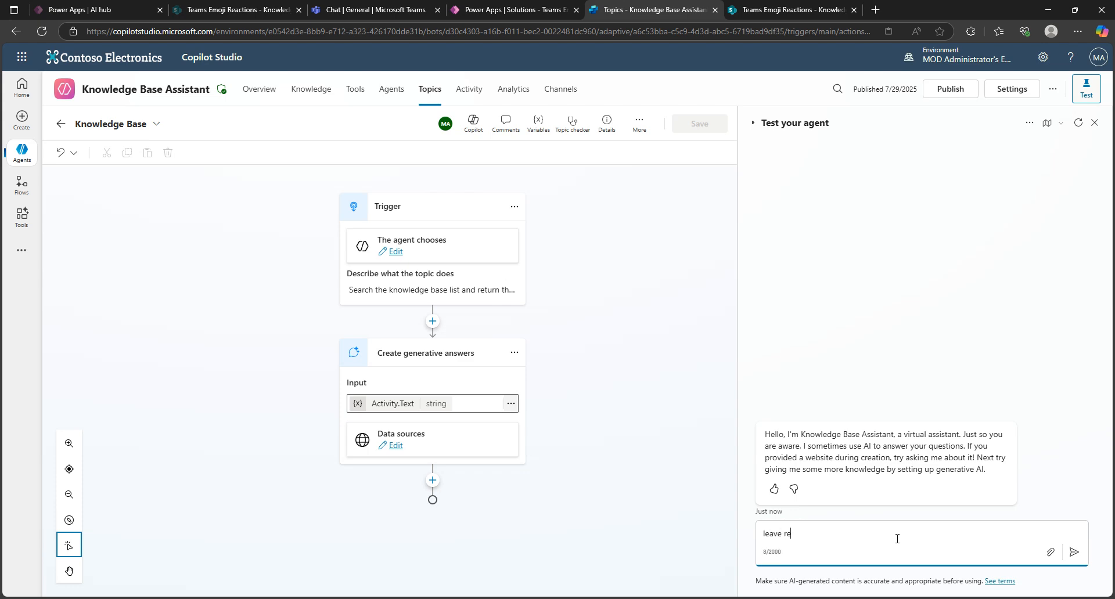
type("quest")
key("Return")
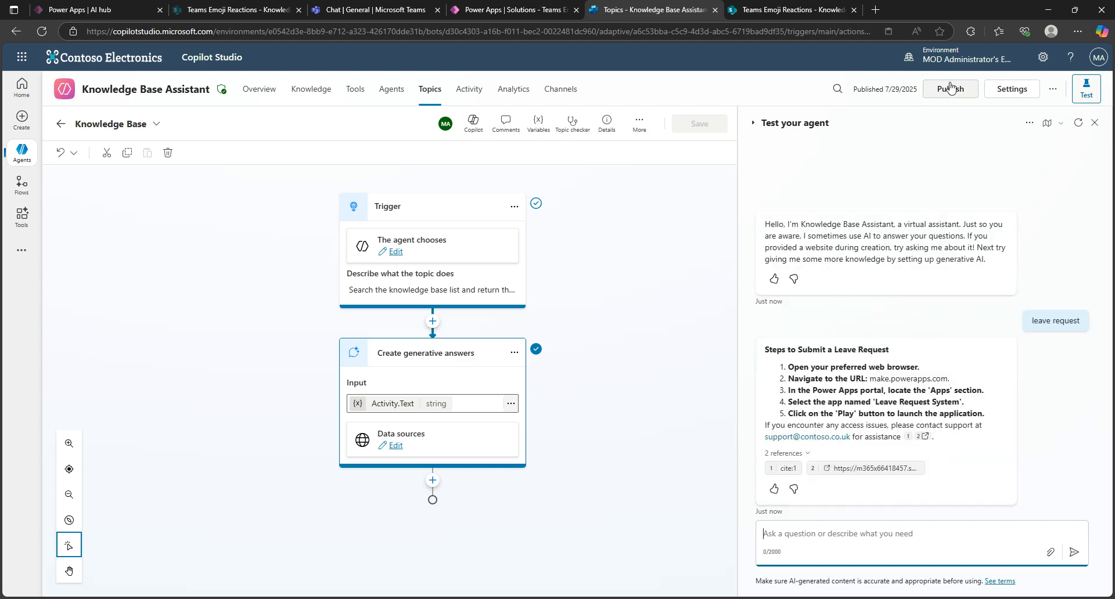
Step: Open the cite:1 reference in the agent's answer, review the cited list item's data, and close it
left_click(784, 469)
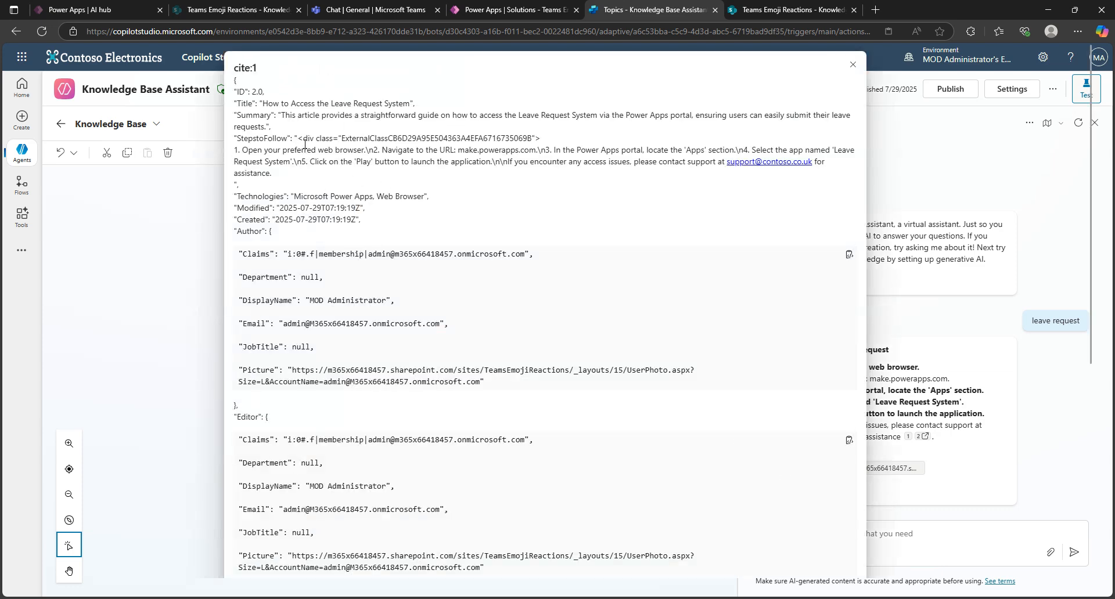
scroll(296, 201, "down", 6)
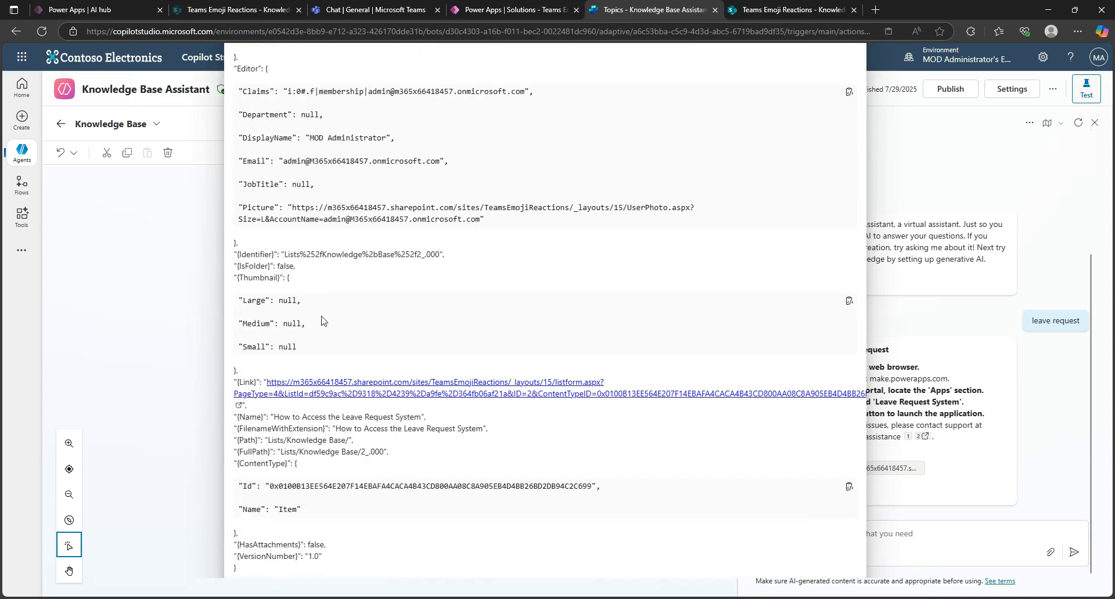
scroll(441, 463, "up", 6)
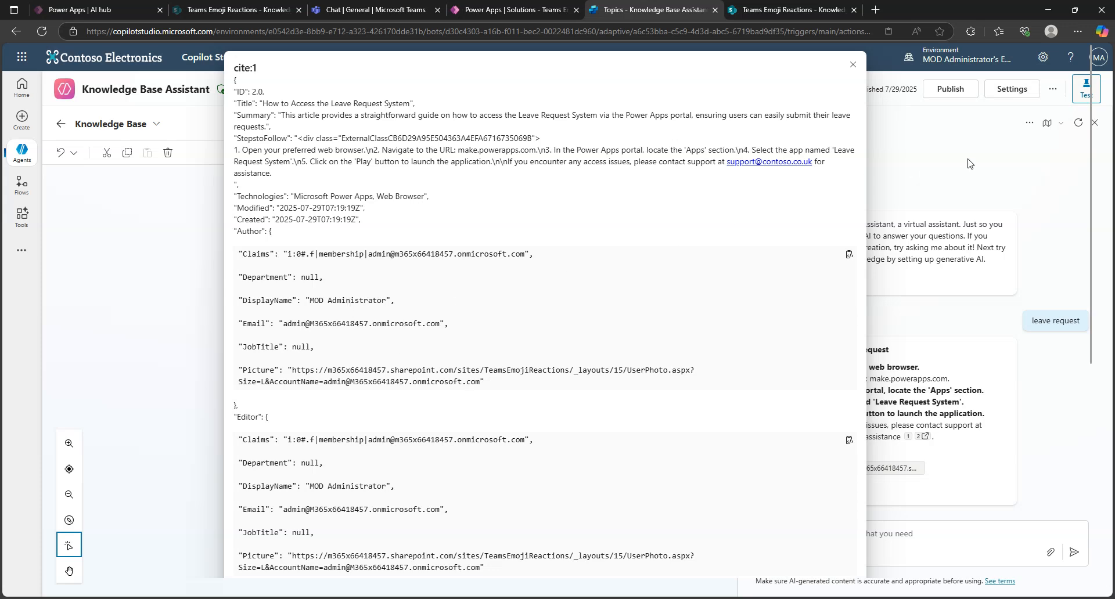
left_click(852, 65)
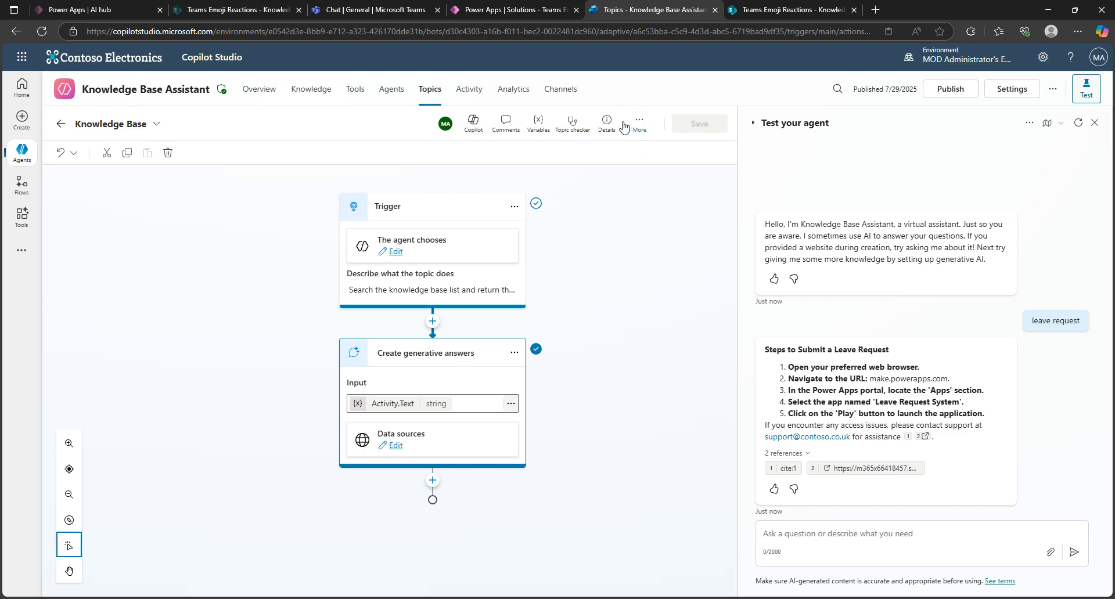
Step: Return to the Teams Create KB run in Power Apps, review its actions, and open the flow for editing
left_click(509, 11)
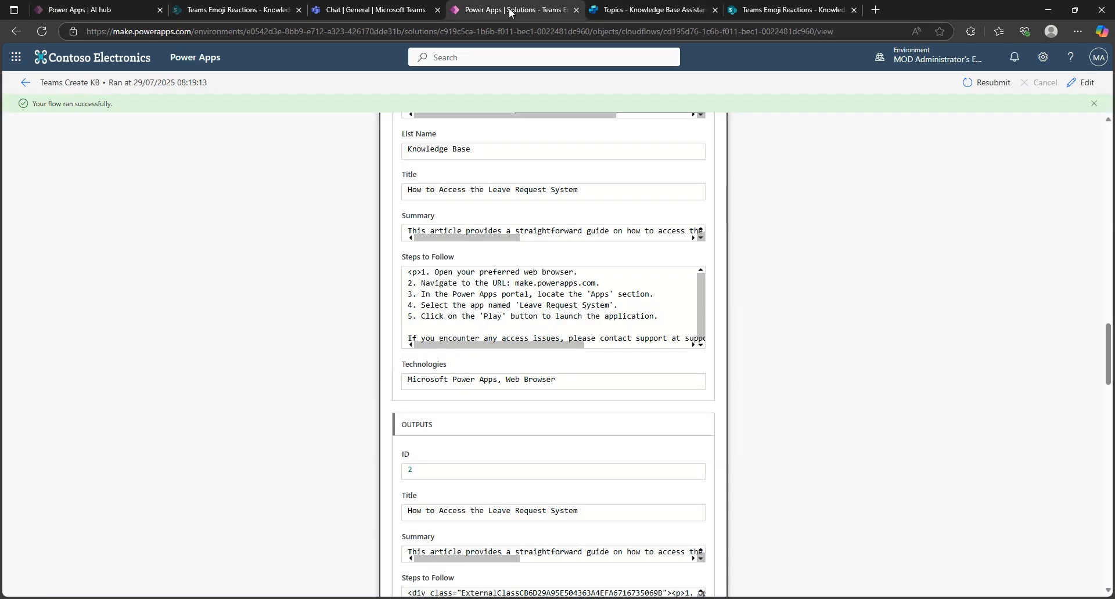
scroll(493, 464, "up", 8)
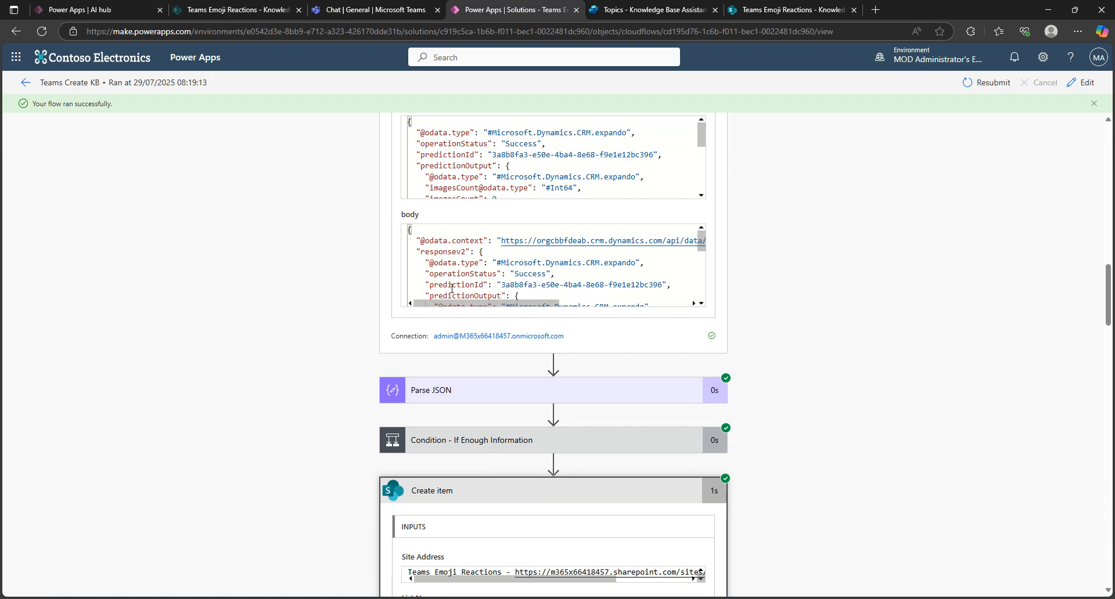
scroll(299, 552, "up", 15)
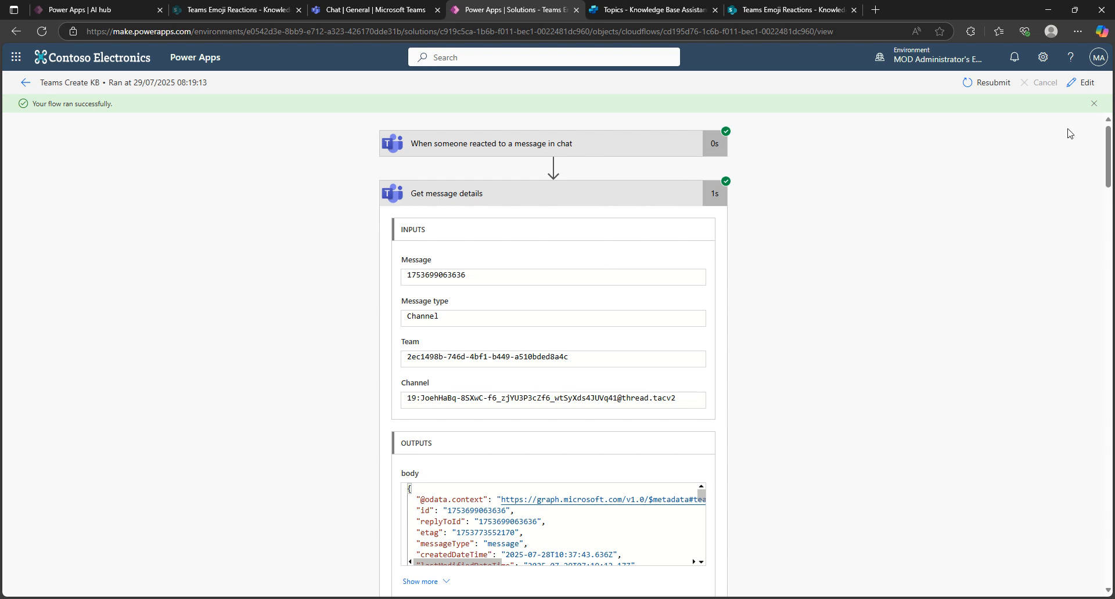
left_click(1074, 87)
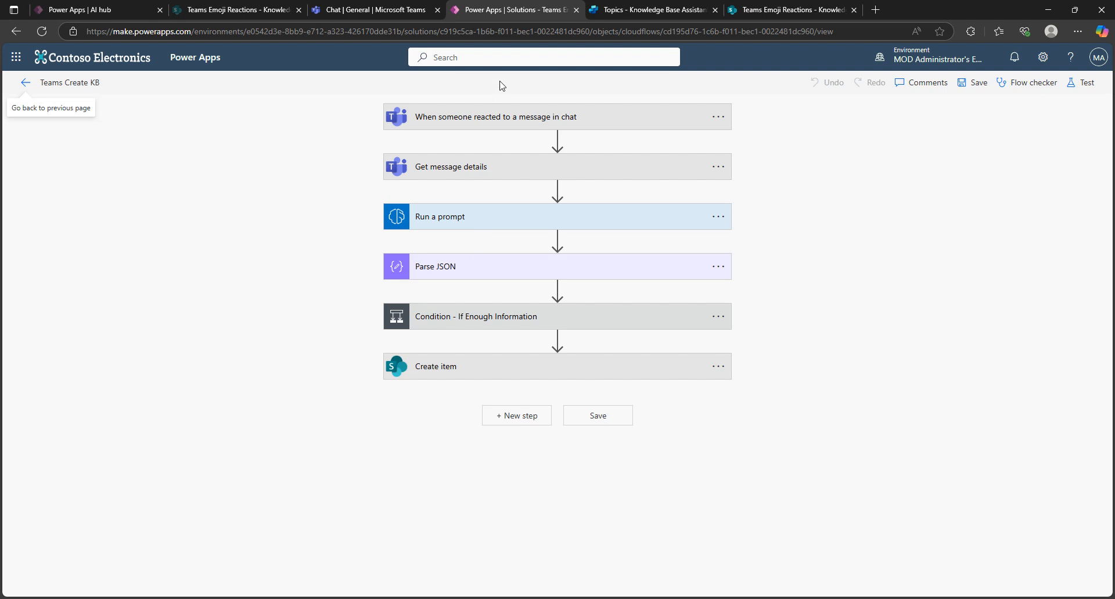
Step: Expand the reaction trigger and examine the available options for trigger frequency, who can trigger, and message type
left_click(488, 121)
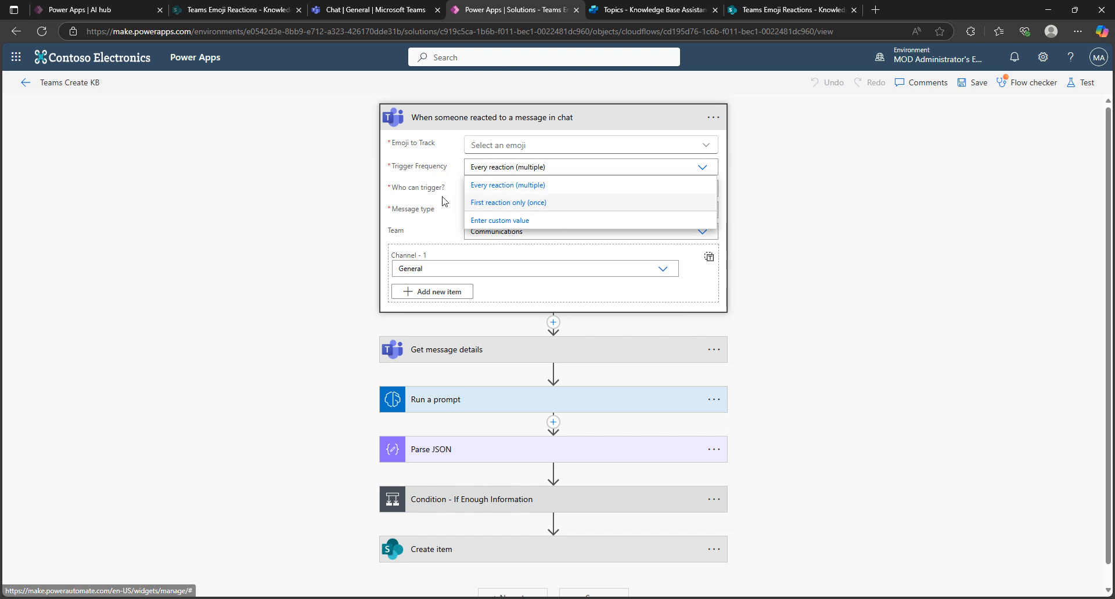
left_click(423, 200)
left_click(517, 186)
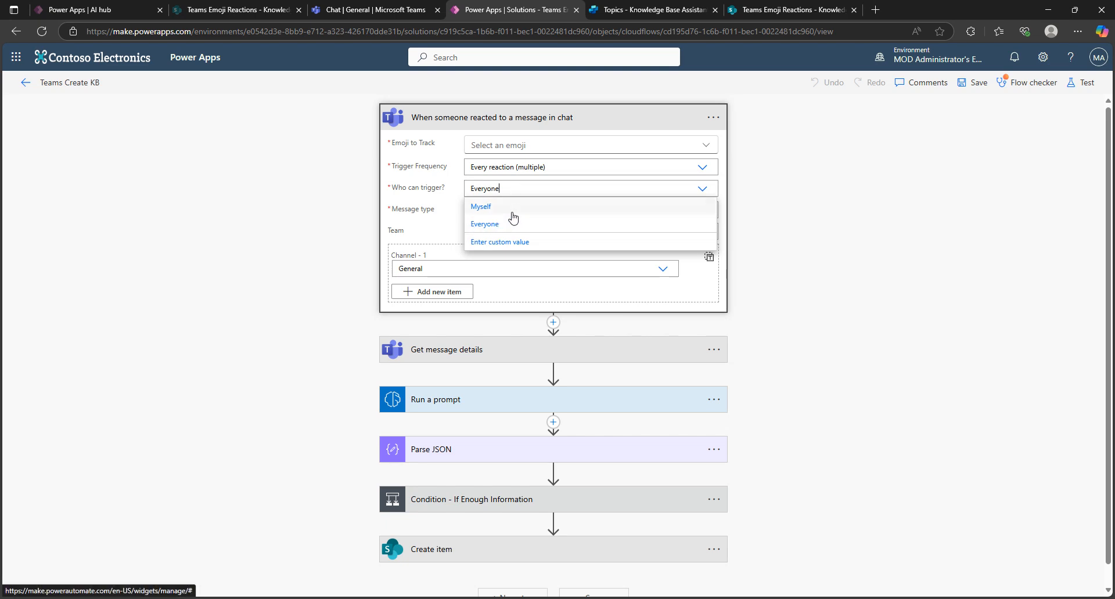
left_click(430, 219)
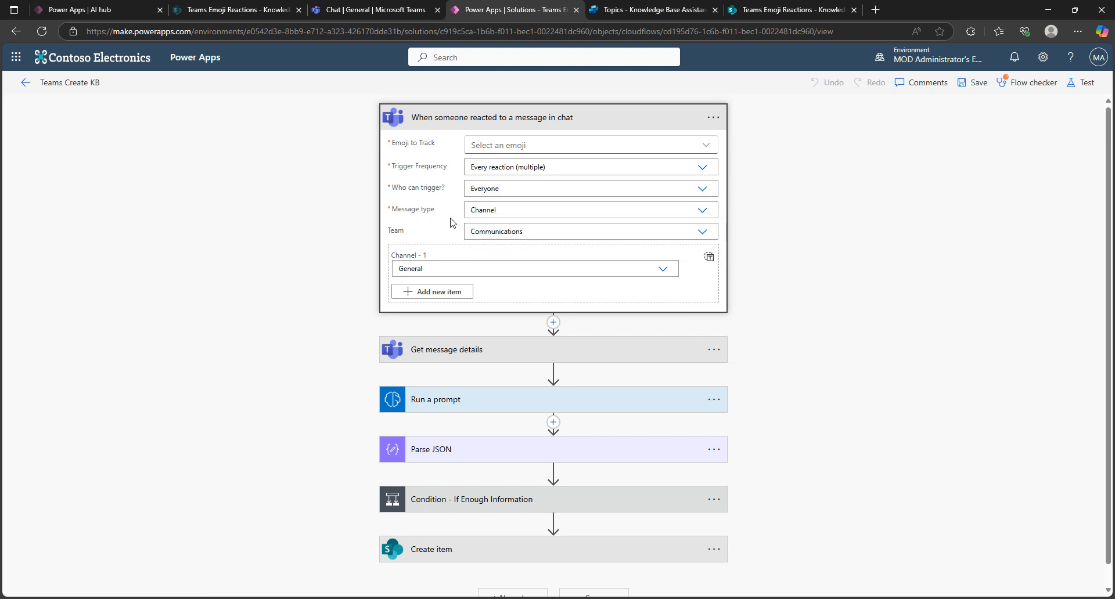
left_click(524, 214)
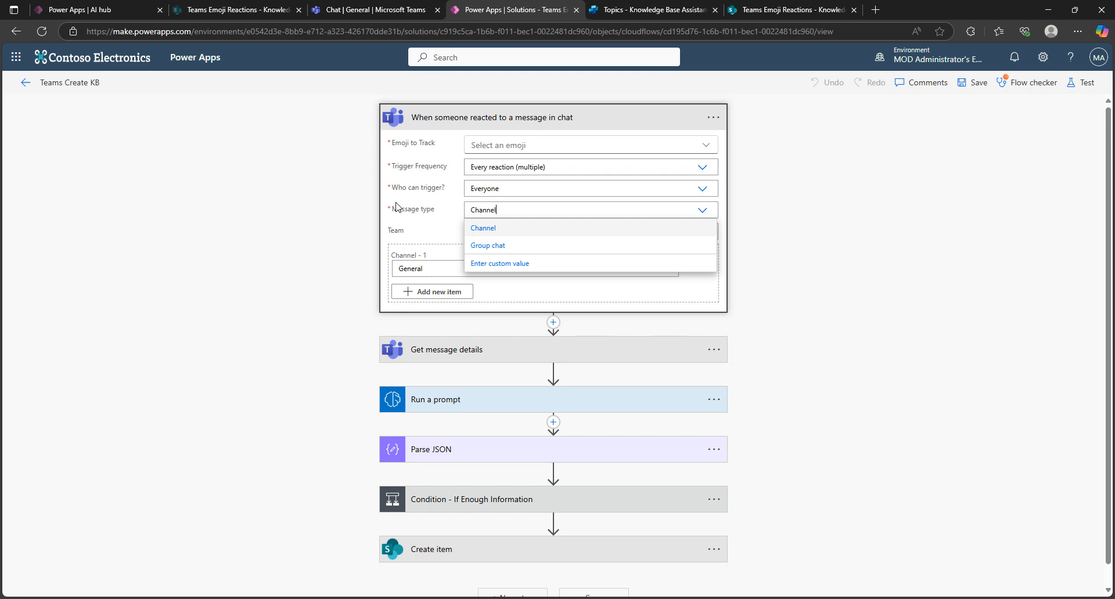
left_click(748, 240)
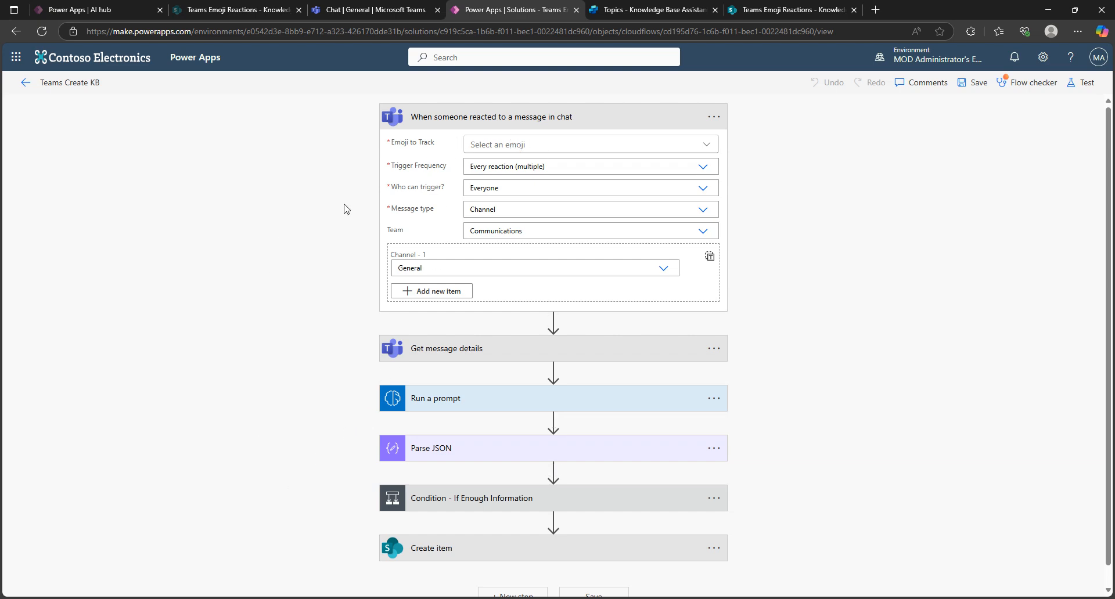
Step: Switch to the Knowledge Base Assistant's Knowledge Base topic in Copilot Studio
left_click(638, 11)
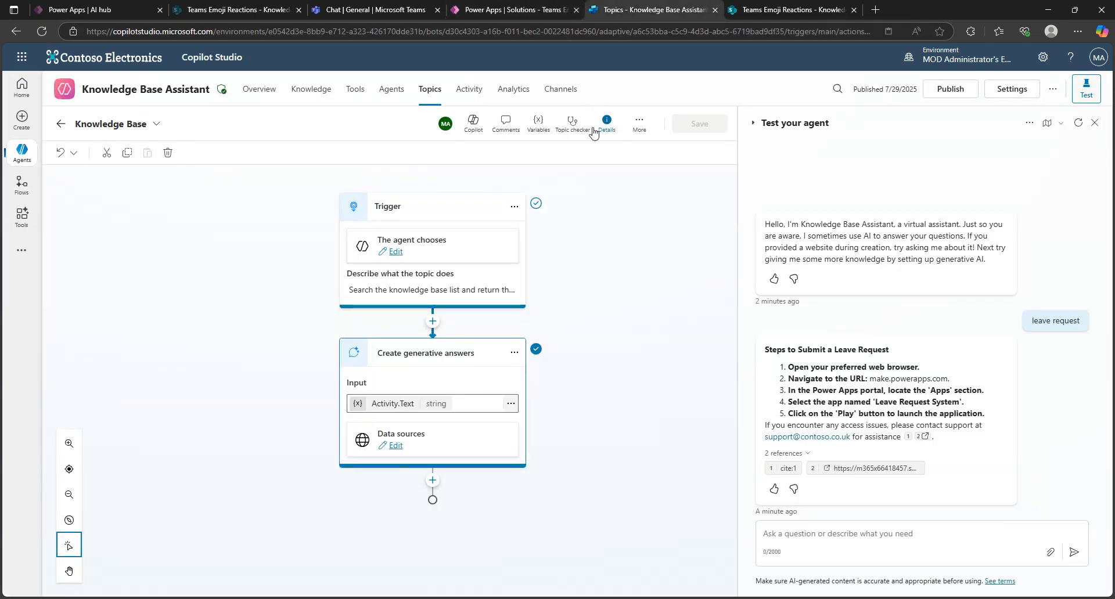